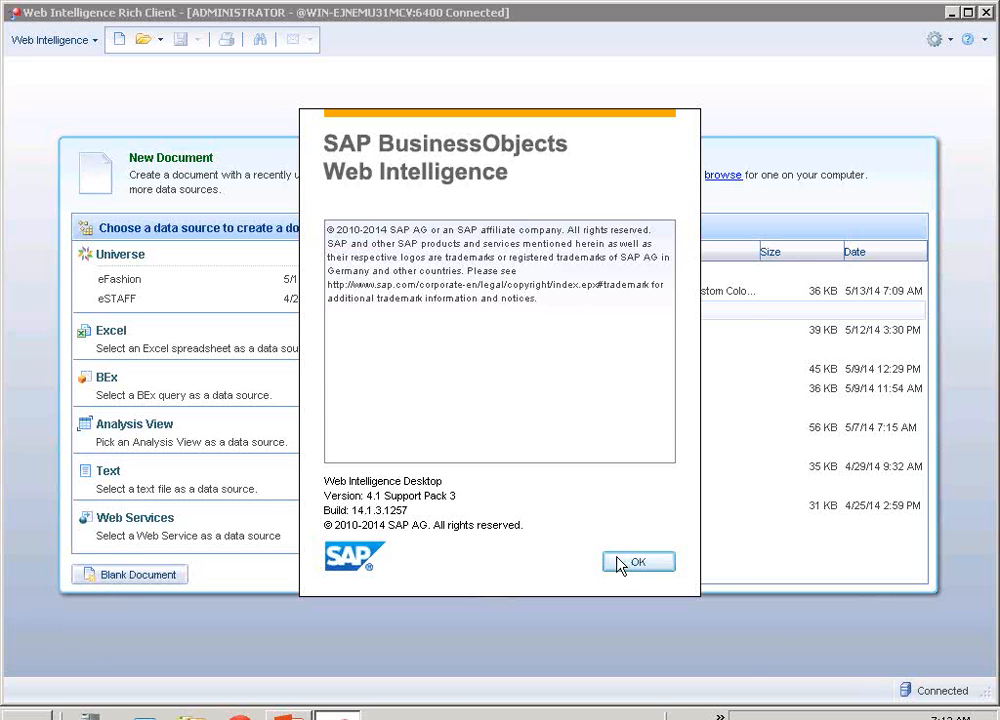
- Dismiss the version information and open the recent document "New Meaningful Charts (Custom Colors only)"
{"action": "left_click", "coordinate": [637, 562]}
{"action": "mouse_move", "coordinate": [624, 296]}
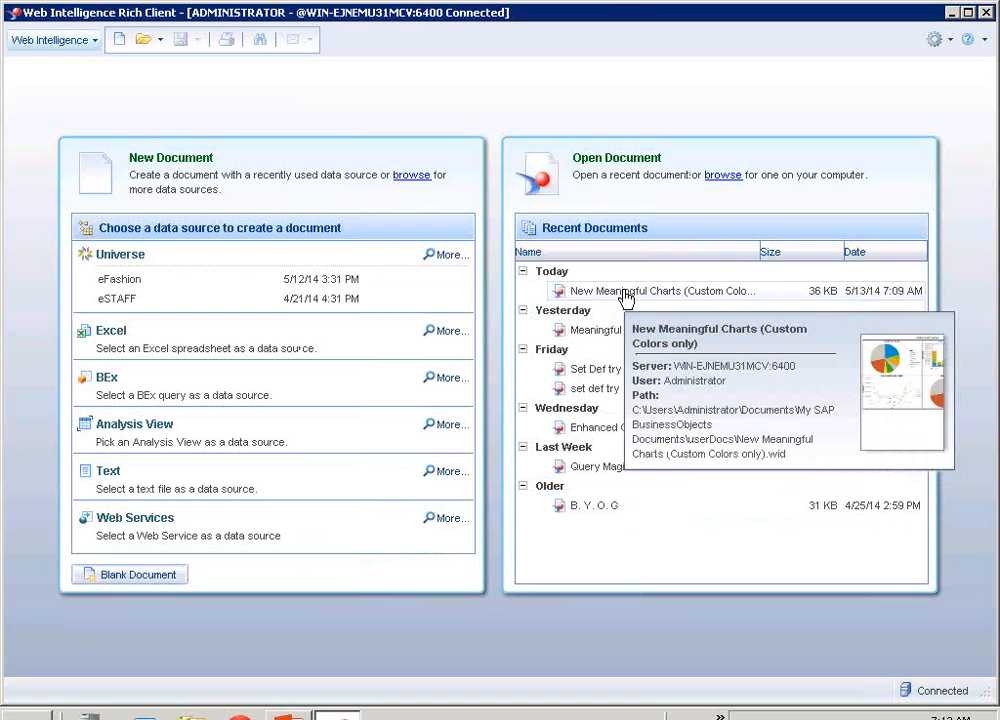
{"action": "left_click", "coordinate": [624, 292]}
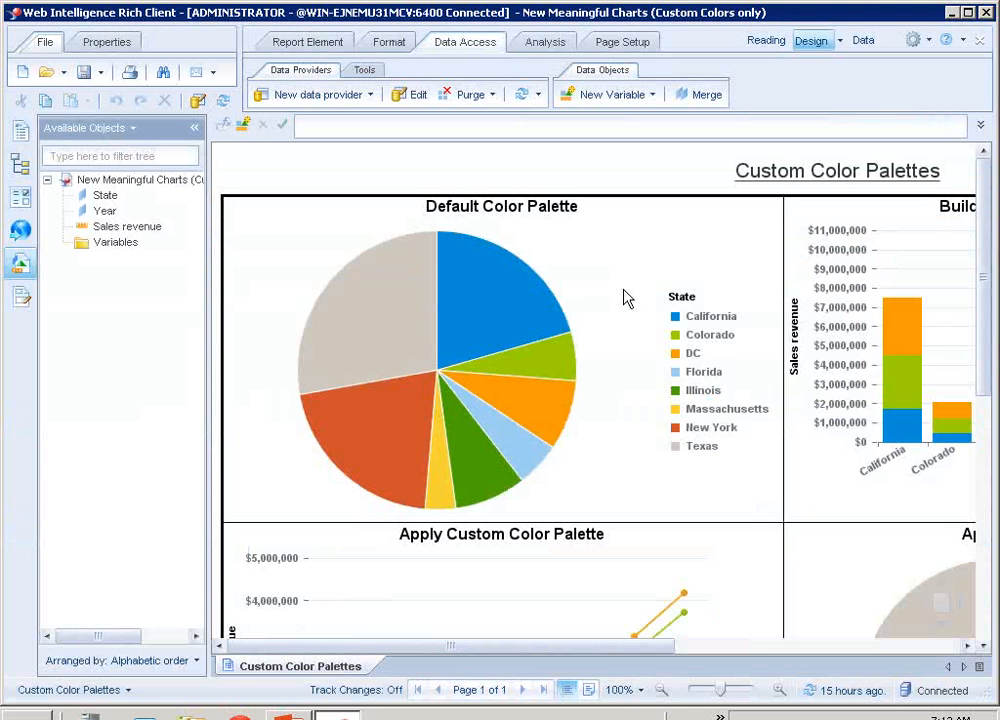
- Zoom the Custom Color Palettes report out to 60% to view all four charts together
{"action": "left_click", "coordinate": [660, 690]}
{"action": "left_click", "coordinate": [660, 690]}
{"action": "left_click", "coordinate": [660, 690]}
{"action": "left_click", "coordinate": [660, 690]}
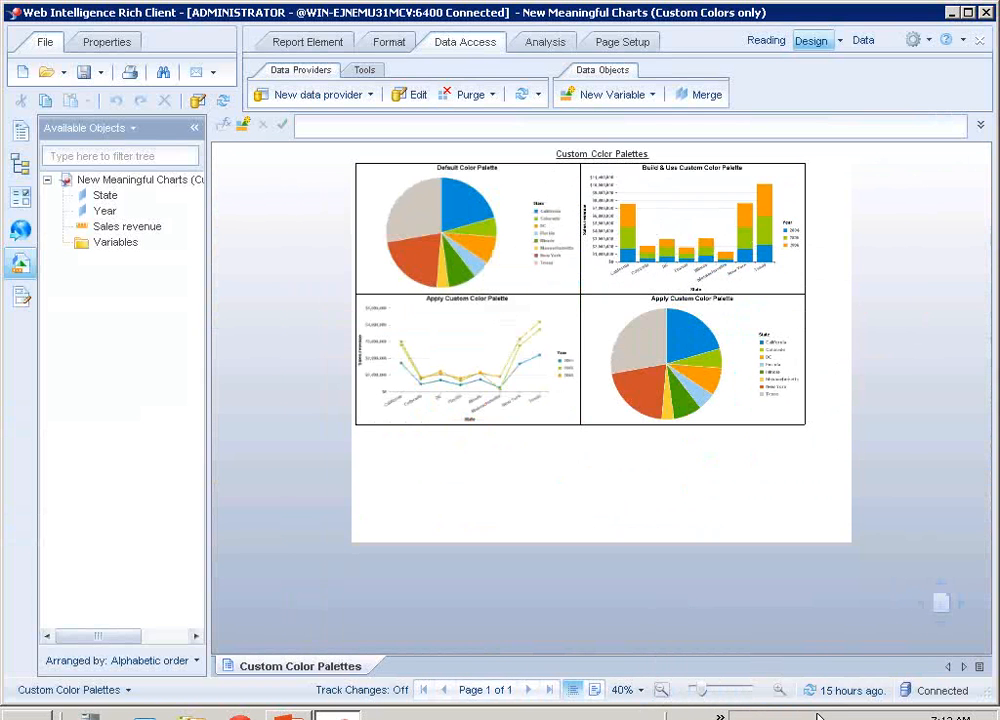
{"action": "left_click", "coordinate": [779, 691]}
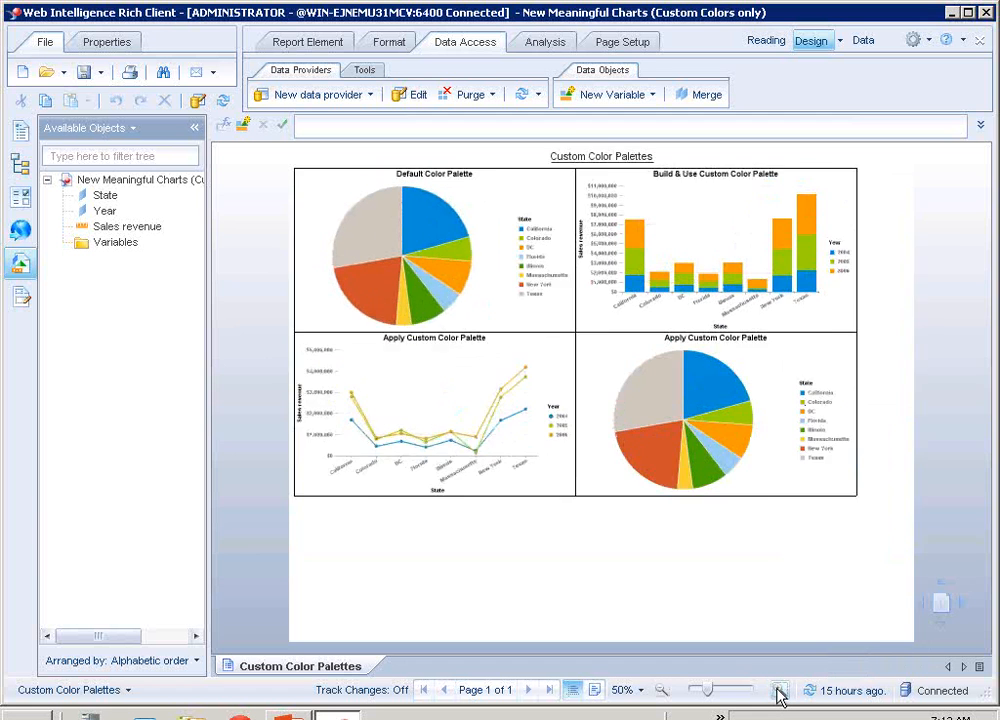
{"action": "left_click", "coordinate": [779, 691]}
{"action": "left_click", "coordinate": [779, 691]}
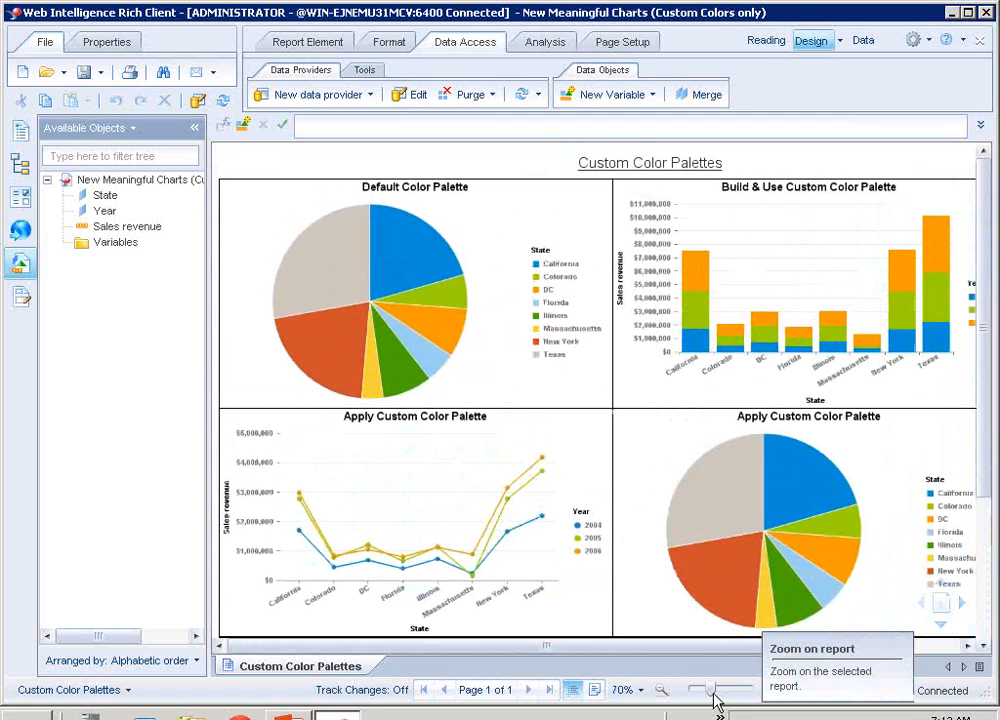
{"action": "left_click", "coordinate": [661, 690]}
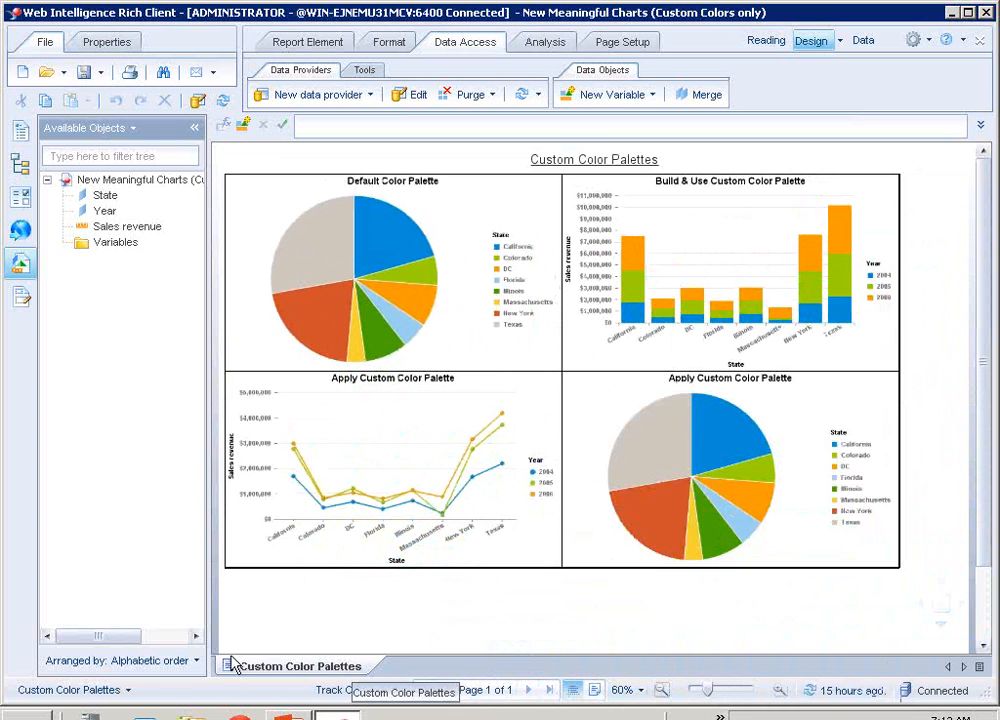
{"action": "right_click", "coordinate": [325, 672]}
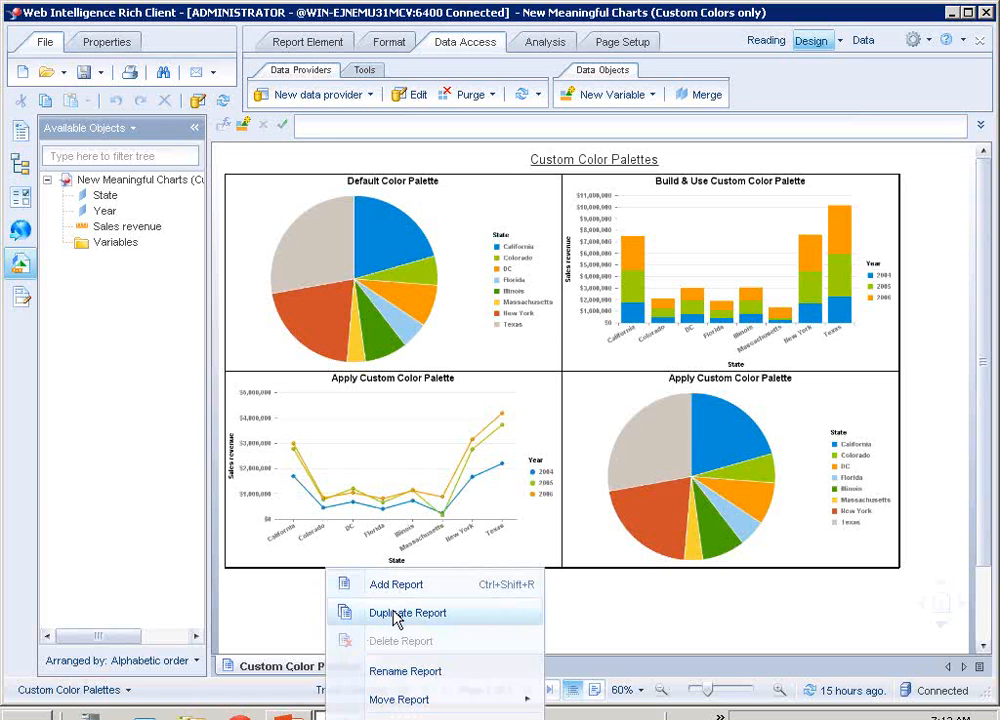
{"action": "left_click", "coordinate": [264, 600]}
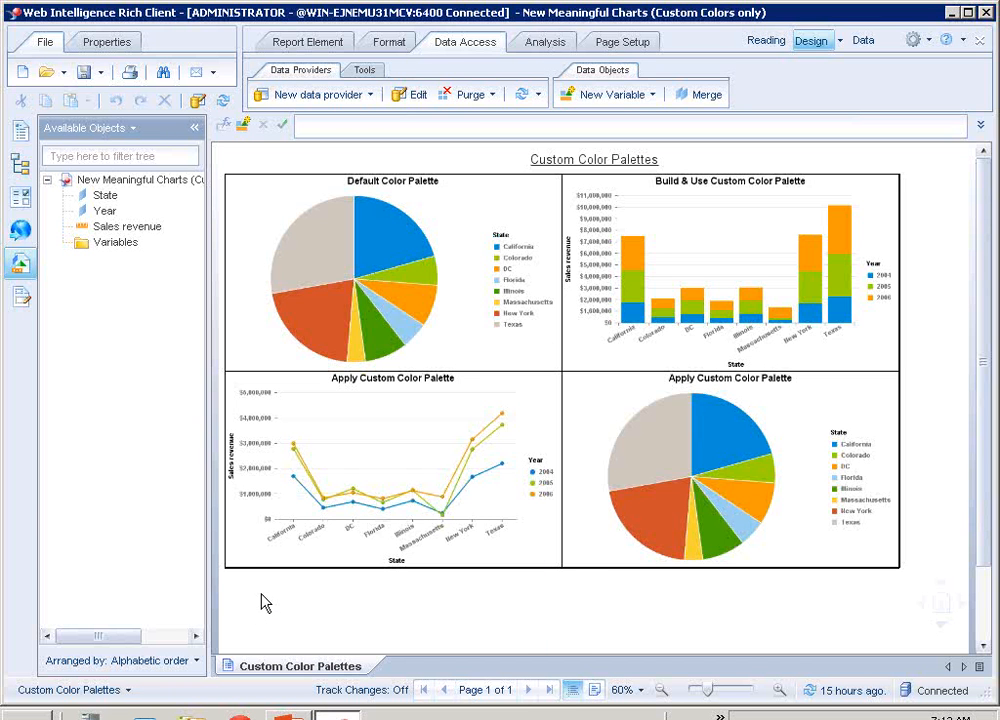
{"action": "left_click", "coordinate": [271, 546]}
{"action": "left_click", "coordinate": [301, 470]}
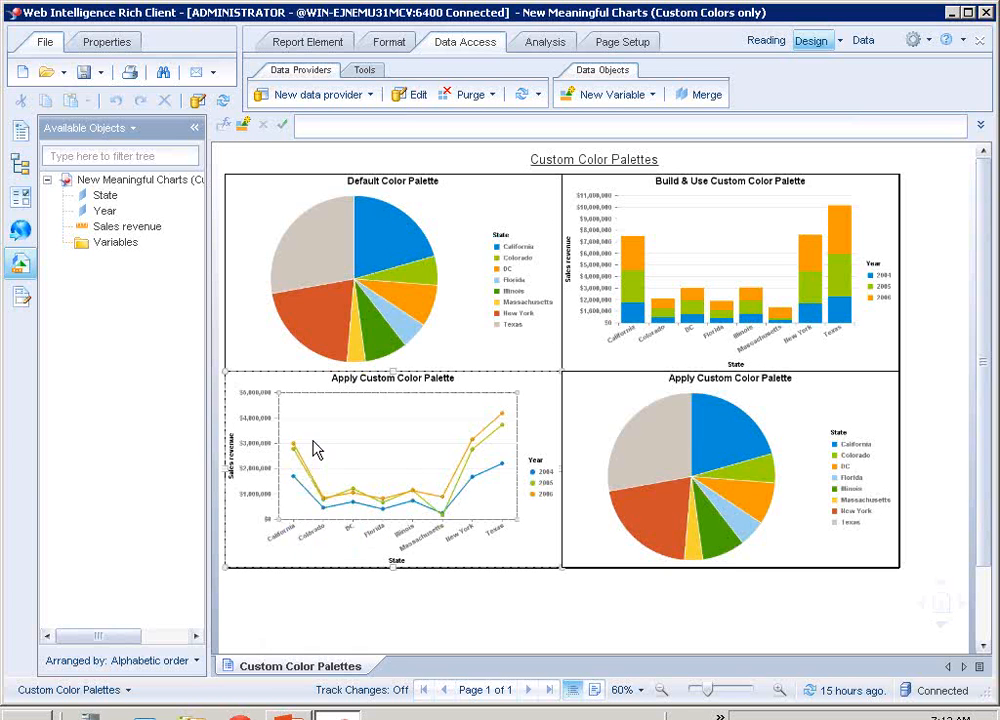
{"action": "left_click", "coordinate": [342, 380]}
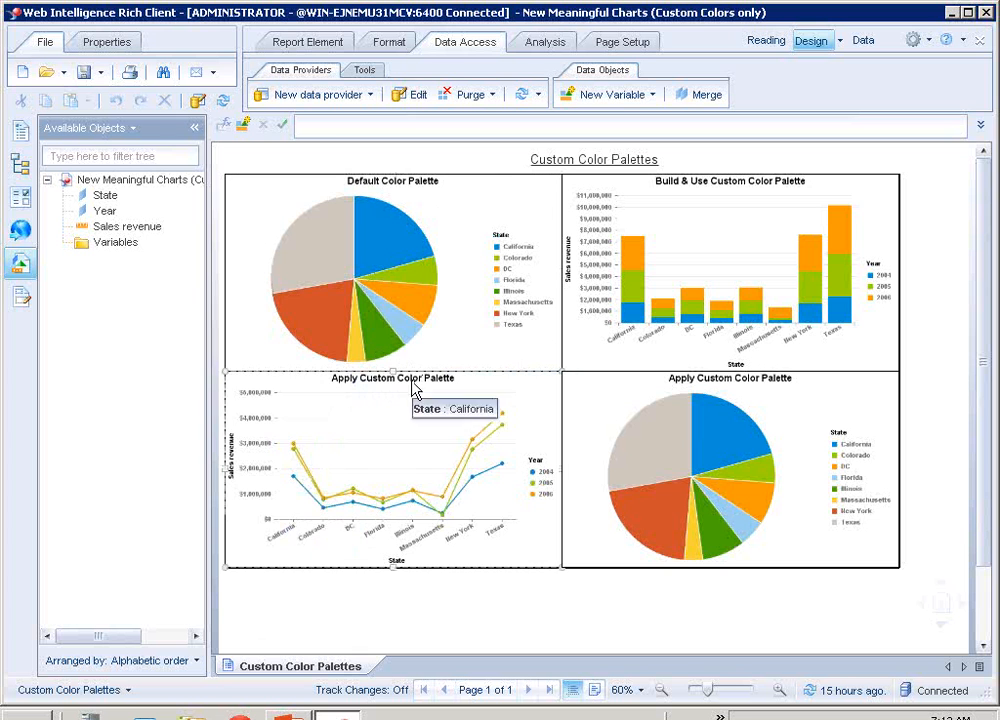
{"action": "left_click", "coordinate": [343, 606]}
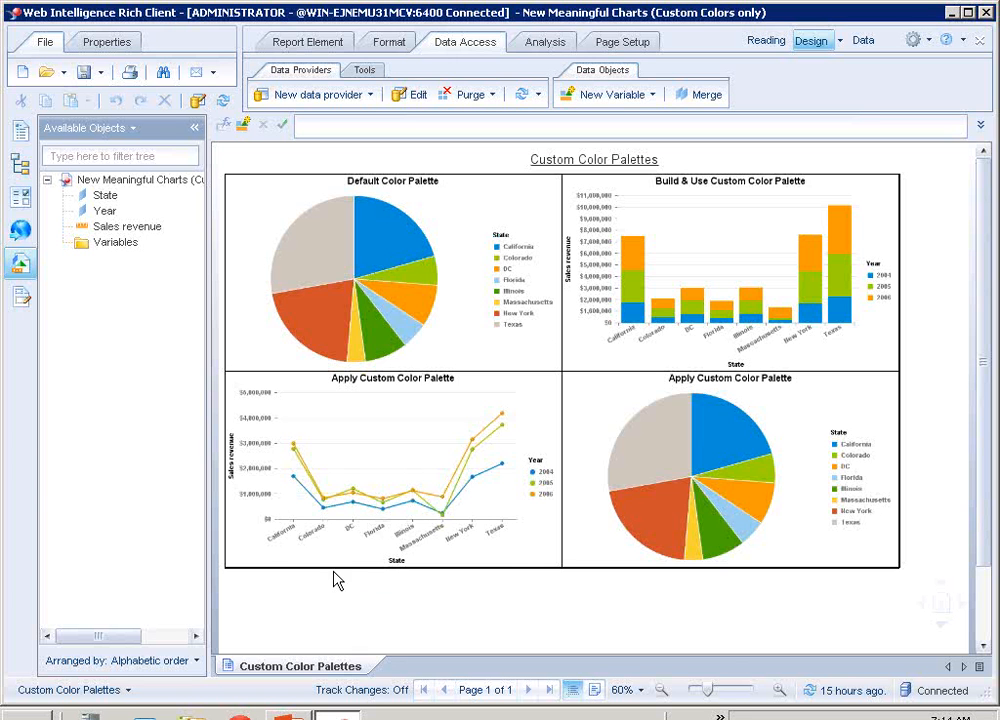
- Examine the colors and legends of the default-palette pie chart and the stacked column chart at 100% zoom
{"action": "left_click", "coordinate": [780, 690]}
{"action": "left_click", "coordinate": [780, 690]}
{"action": "left_click", "coordinate": [780, 690]}
{"action": "left_click", "coordinate": [780, 690]}
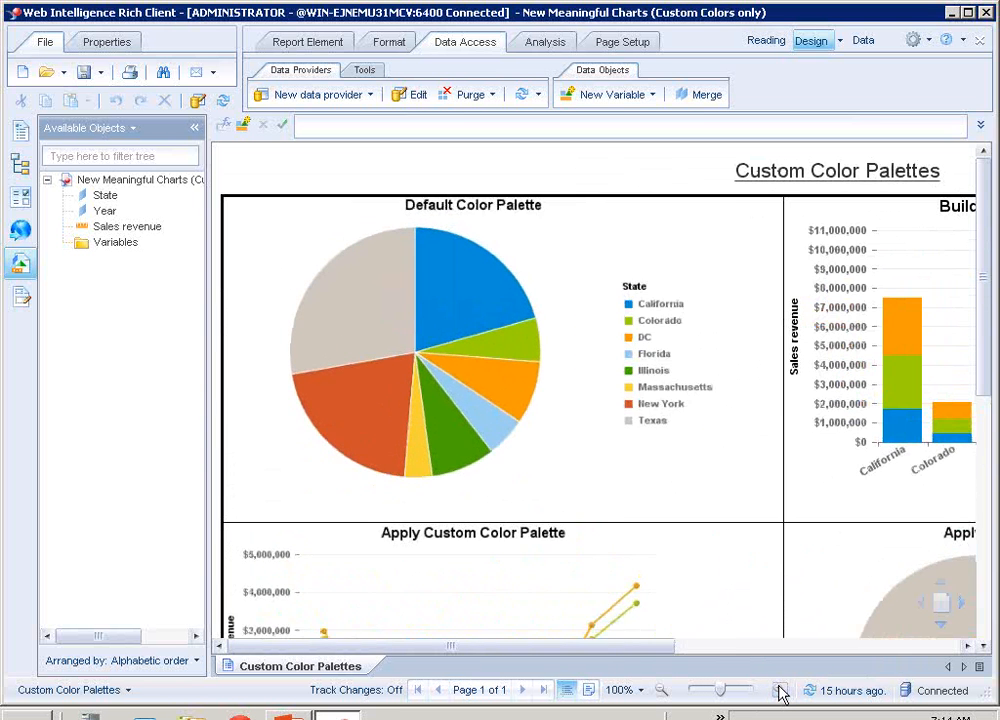
{"action": "left_click", "coordinate": [679, 532]}
{"action": "left_click", "coordinate": [590, 570]}
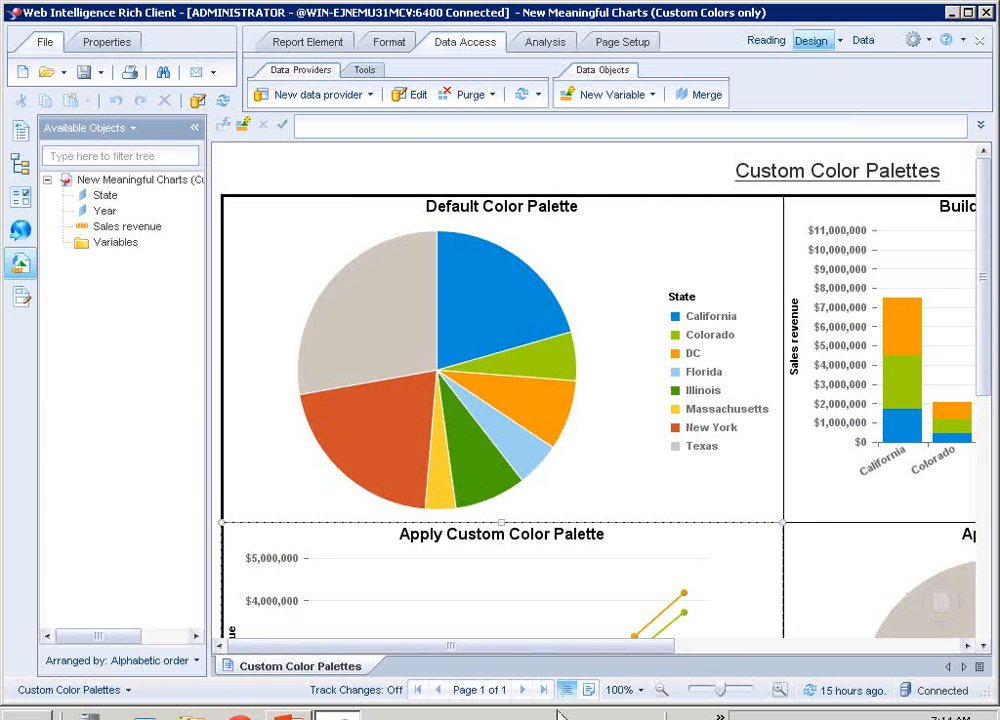
{"action": "left_click_drag", "start_coordinate": [569, 647], "coordinate": [831, 650]}
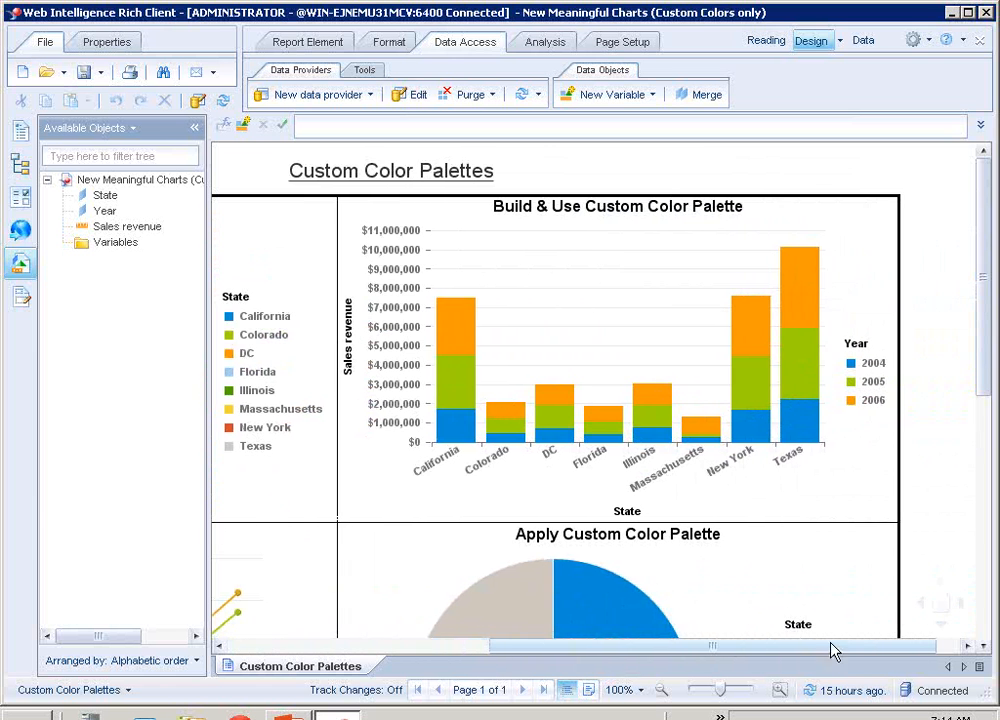
{"action": "left_click", "coordinate": [873, 402]}
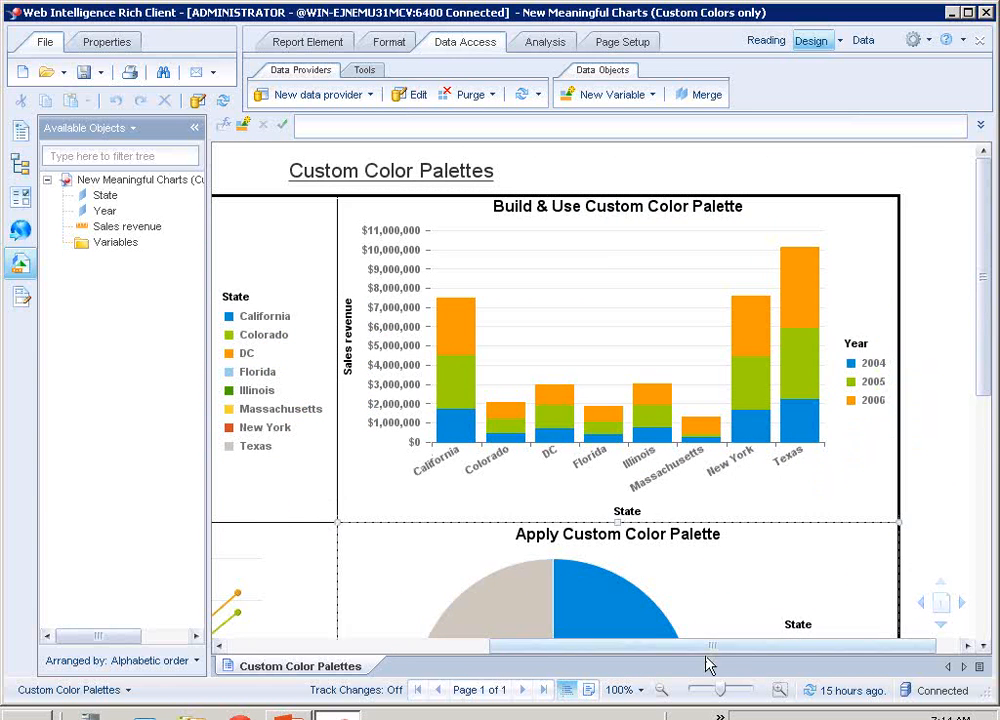
{"action": "left_click_drag", "start_coordinate": [699, 651], "coordinate": [484, 649]}
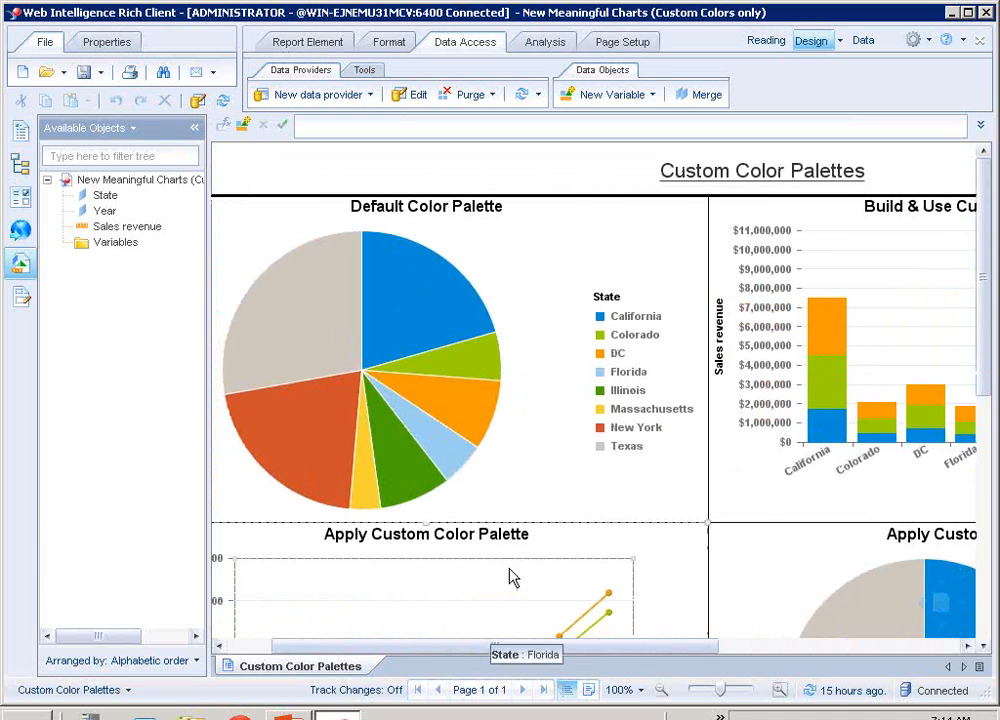
{"action": "left_click", "coordinate": [602, 318]}
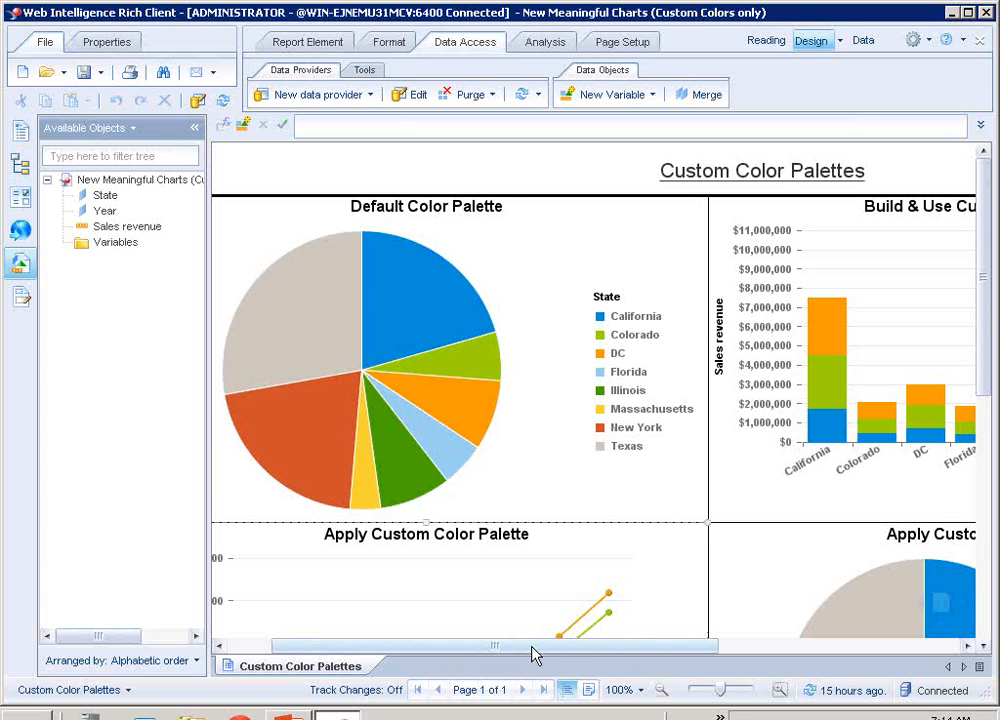
- Open the custom palette manager from the global Palette and Style settings of the "Build & Use Custom Color Palette" column chart
{"action": "left_click_drag", "start_coordinate": [537, 655], "coordinate": [645, 656]}
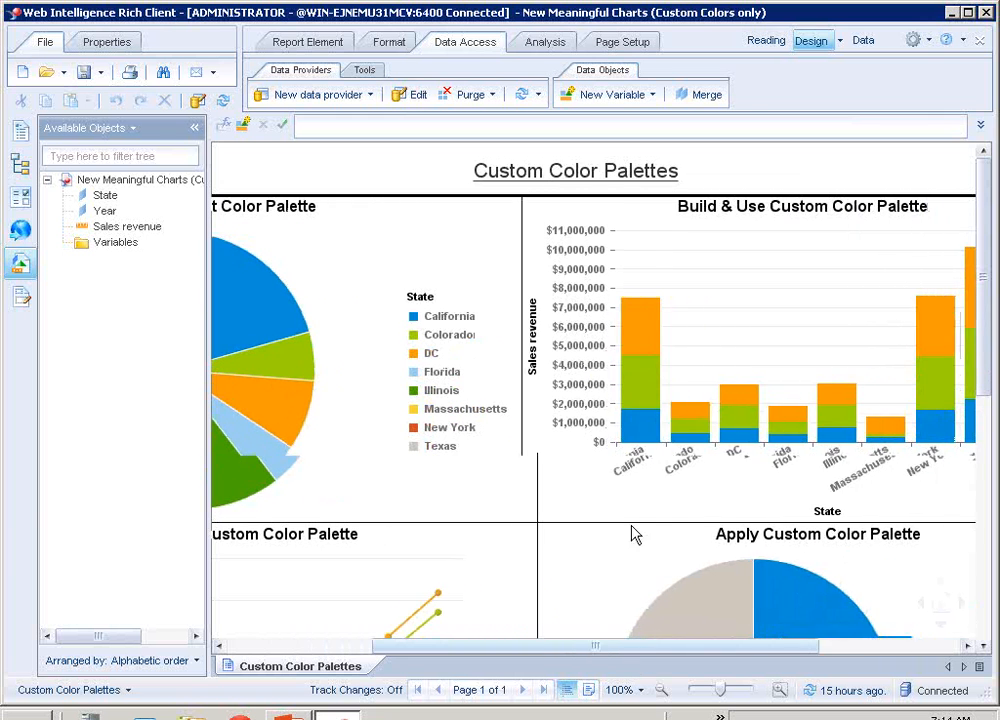
{"action": "right_click", "coordinate": [698, 335]}
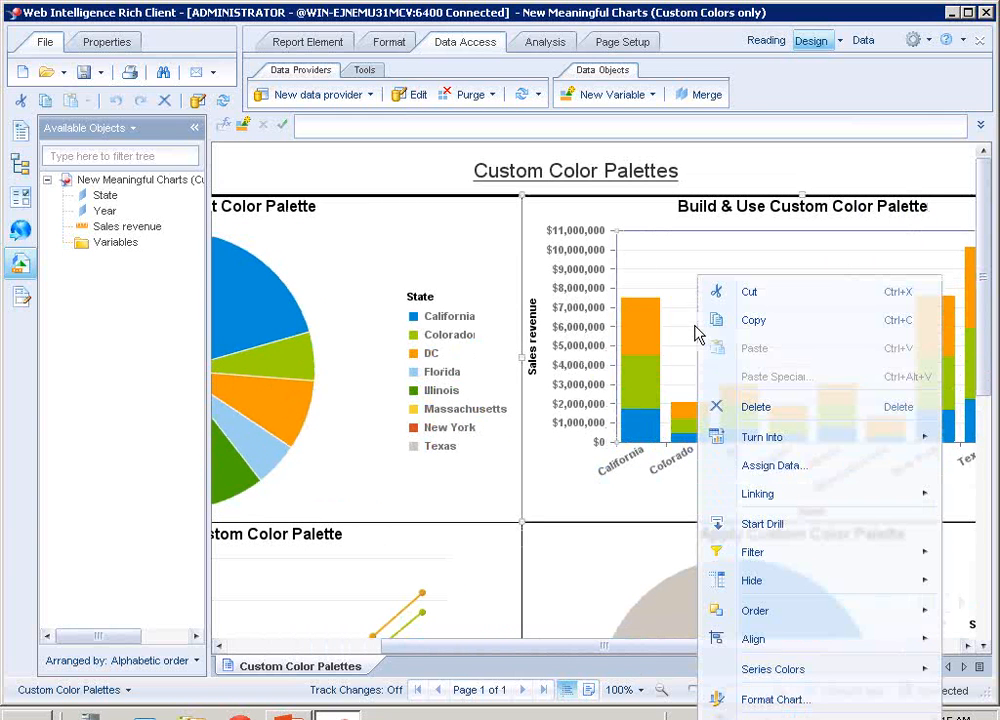
{"action": "left_click", "coordinate": [778, 704]}
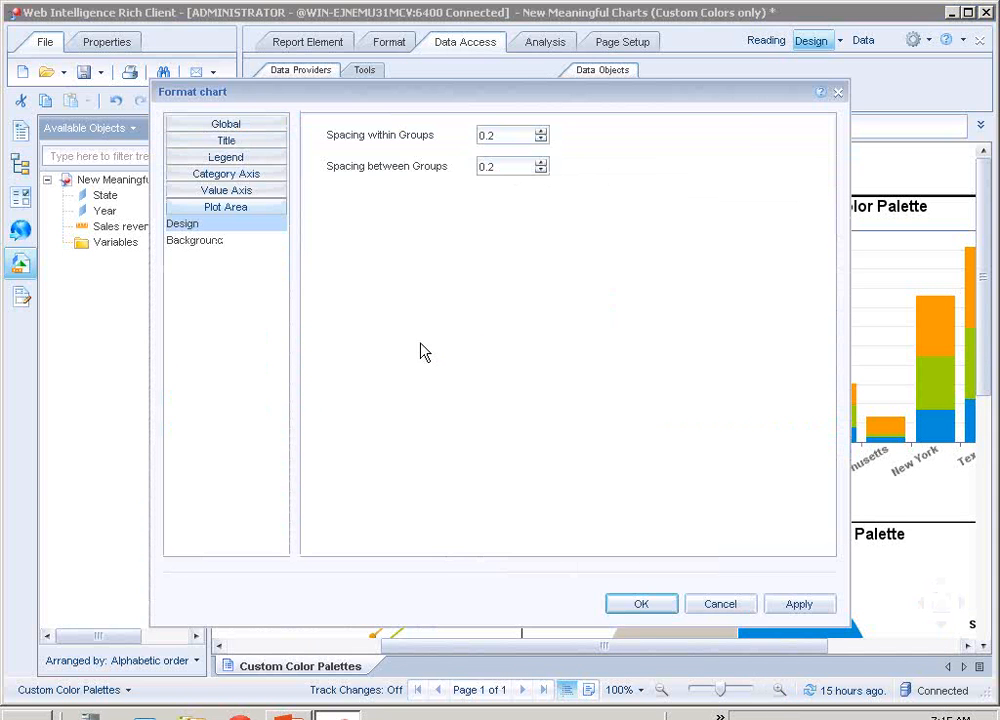
{"action": "left_click", "coordinate": [226, 125]}
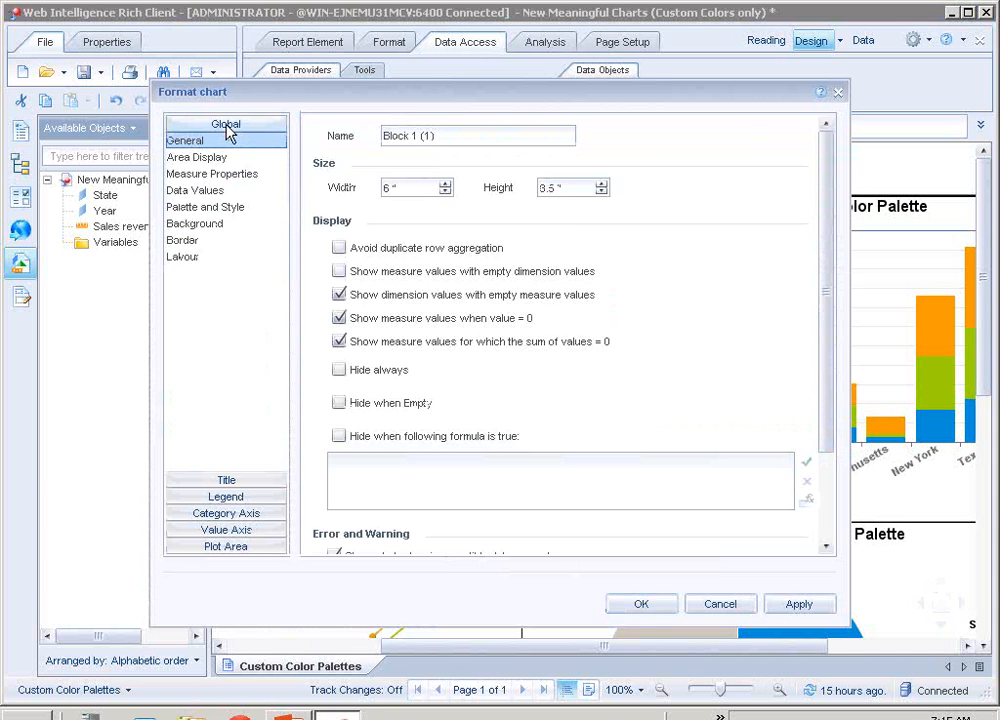
{"action": "left_click", "coordinate": [214, 208]}
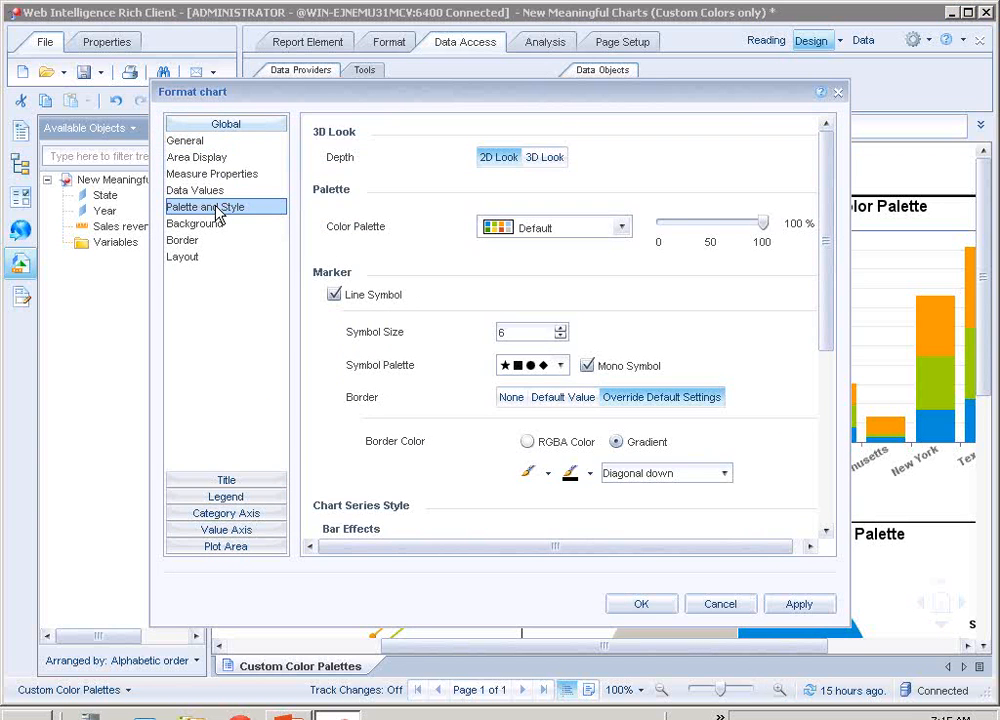
{"action": "left_click", "coordinate": [622, 229]}
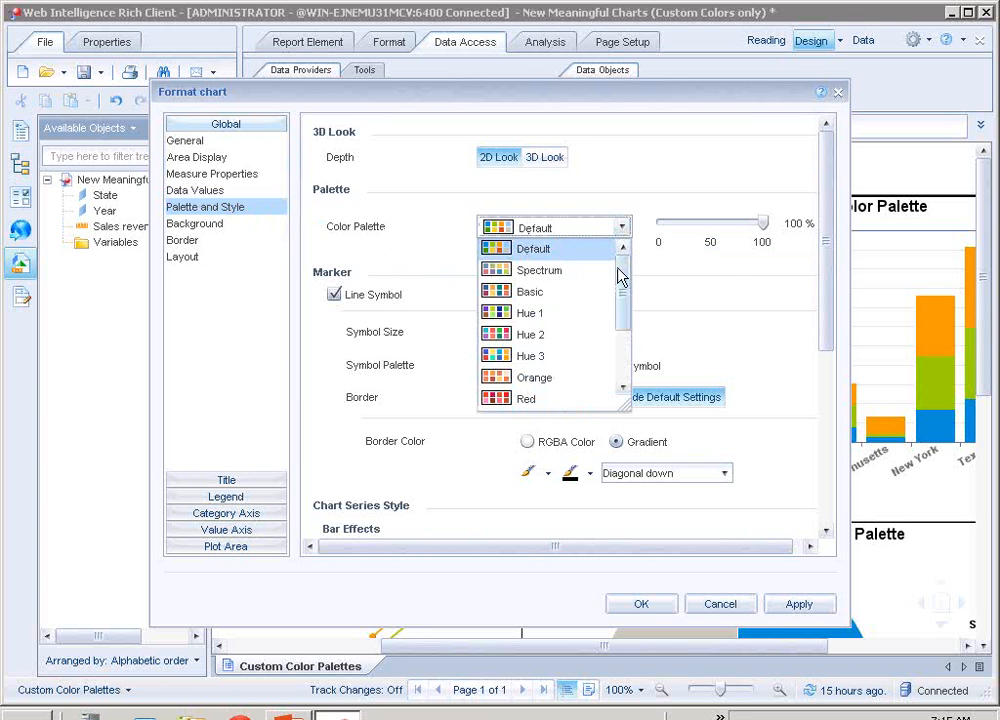
{"action": "left_click_drag", "start_coordinate": [624, 287], "coordinate": [623, 342]}
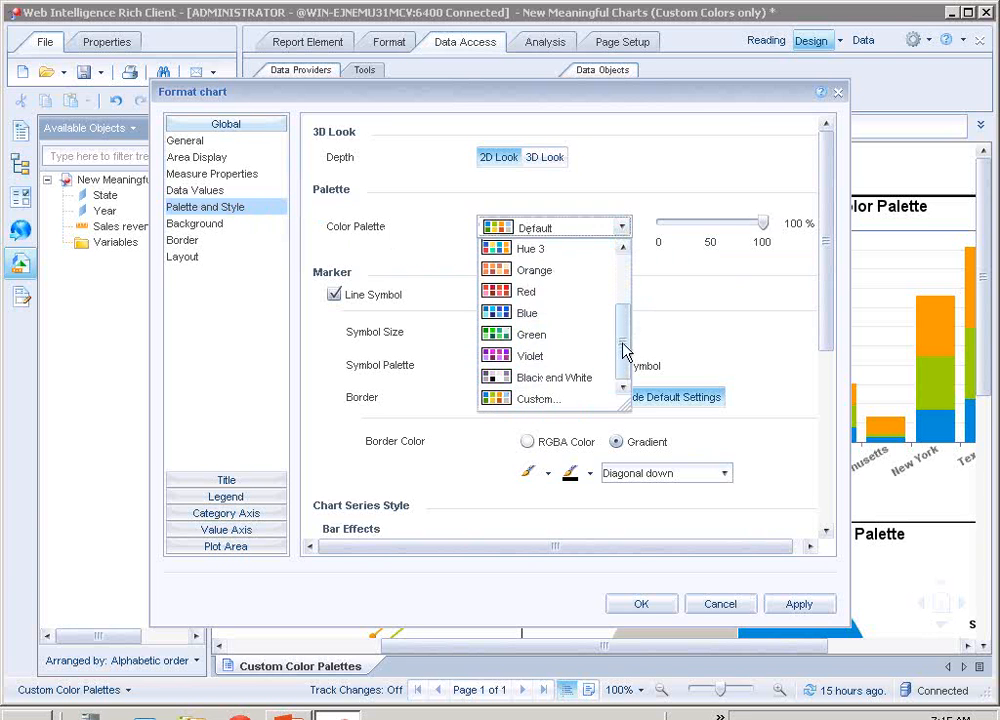
{"action": "left_click", "coordinate": [540, 399]}
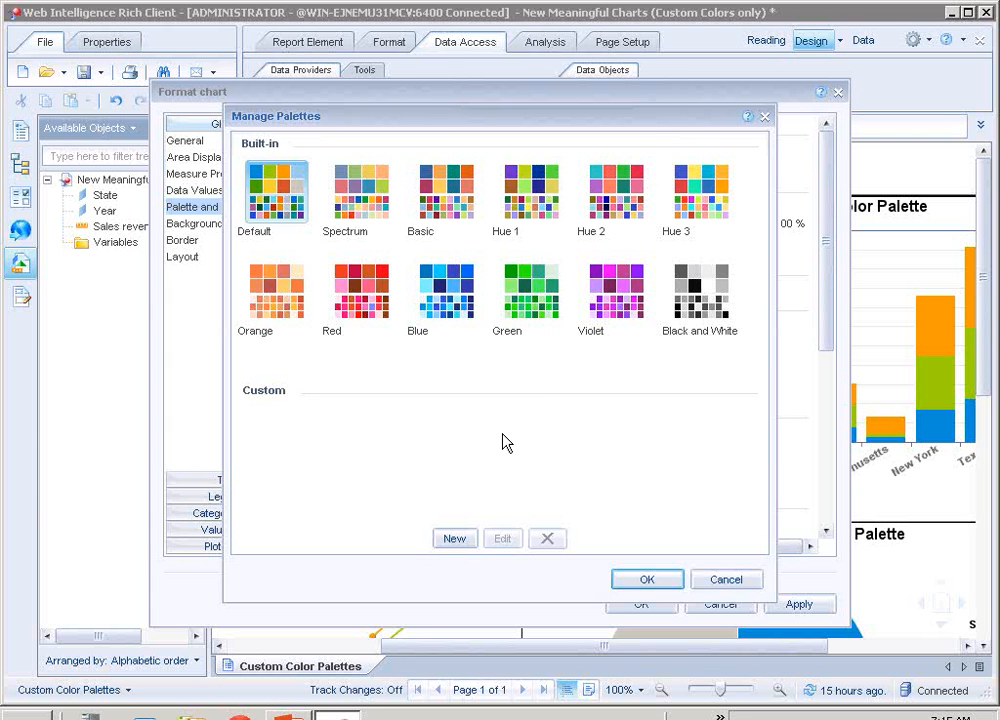
- Start a new custom palette and name it "CNE Color Palette"
{"action": "left_click", "coordinate": [462, 539]}
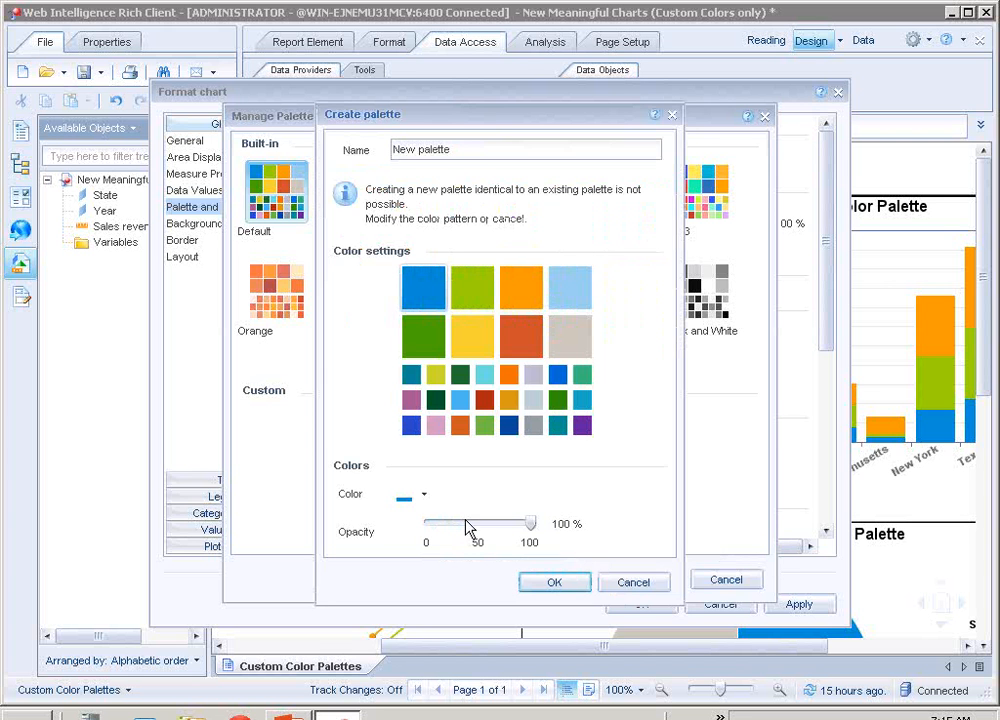
{"action": "triple_click", "coordinate": [460, 151]}
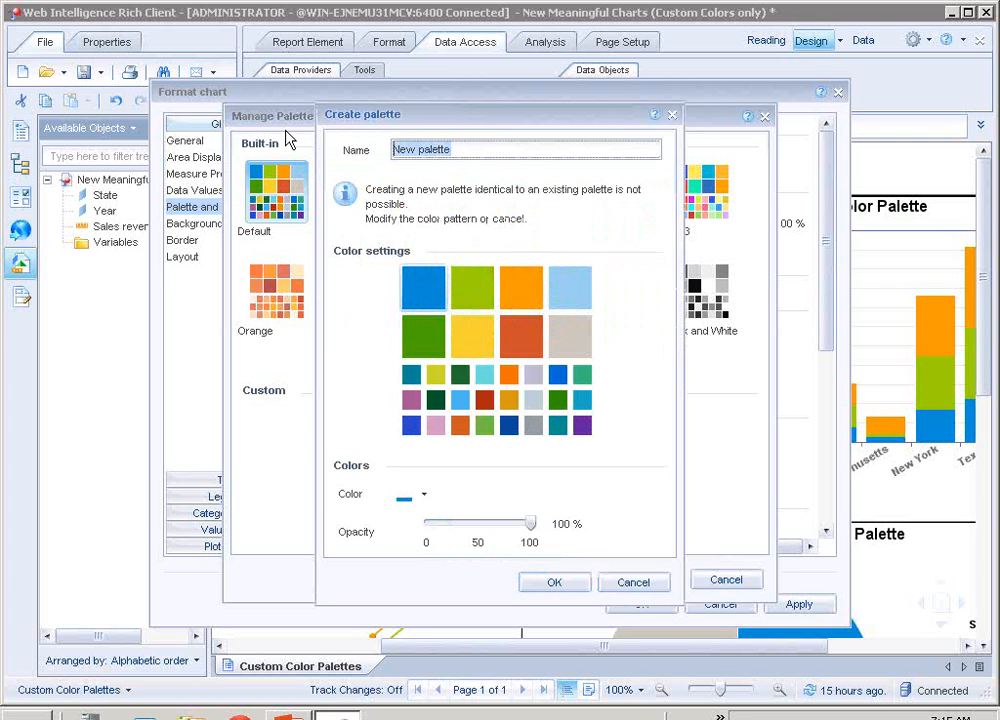
{"action": "type", "text": "CNE"}
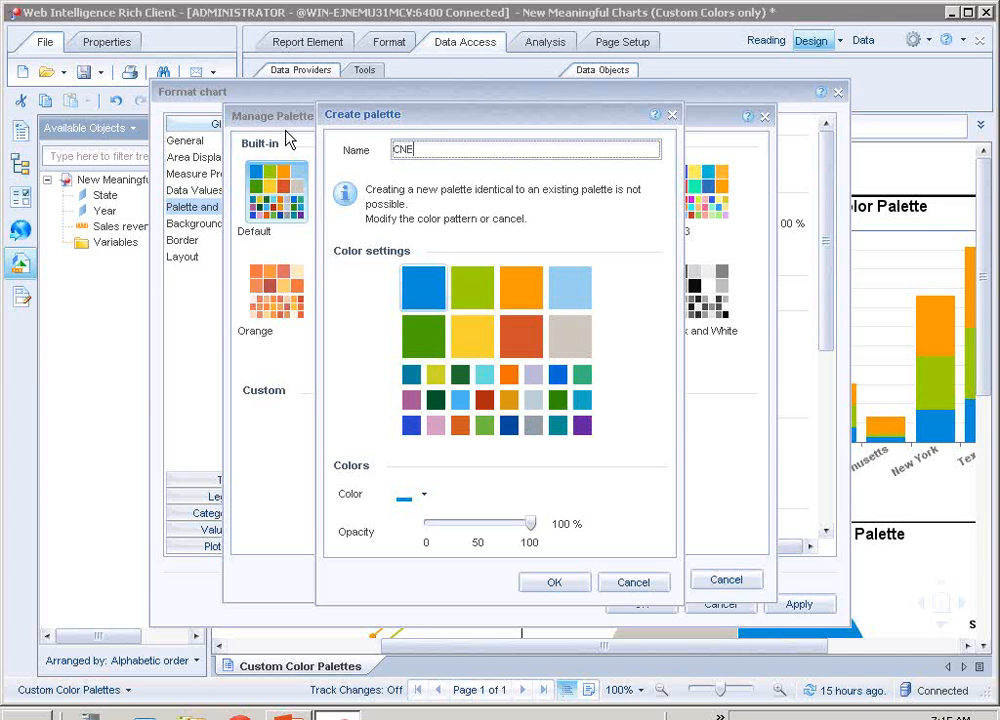
{"action": "type", "text": " Color Palette"}
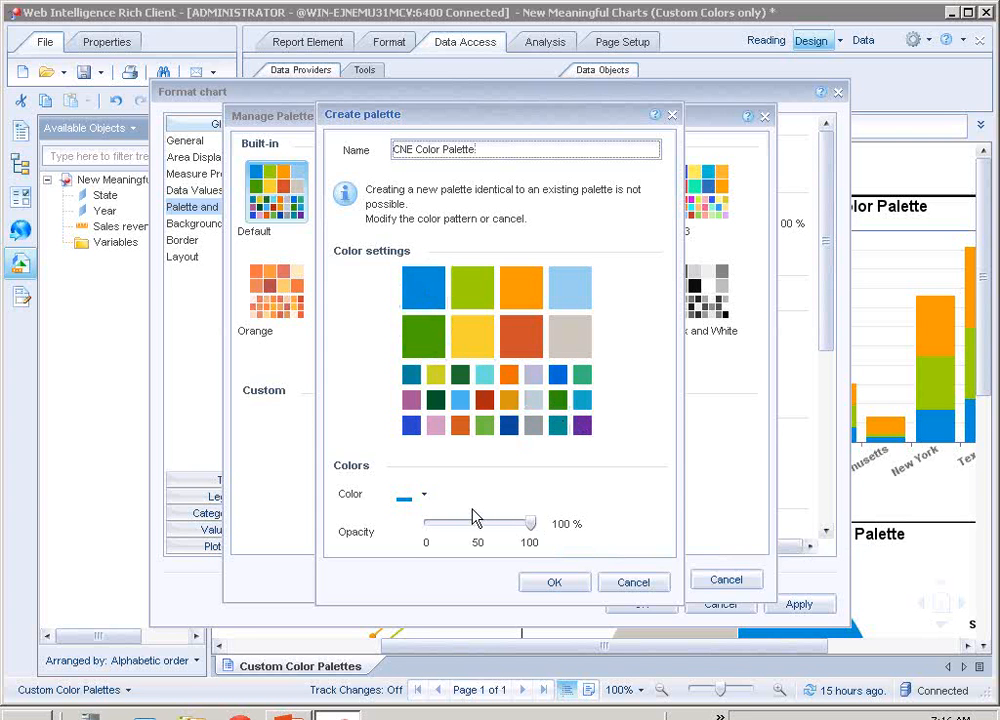
- Open the custom color definition for the palette's first color and review the Swatches, HSV, HSL, RGB and CMYK options
{"action": "left_click", "coordinate": [425, 499]}
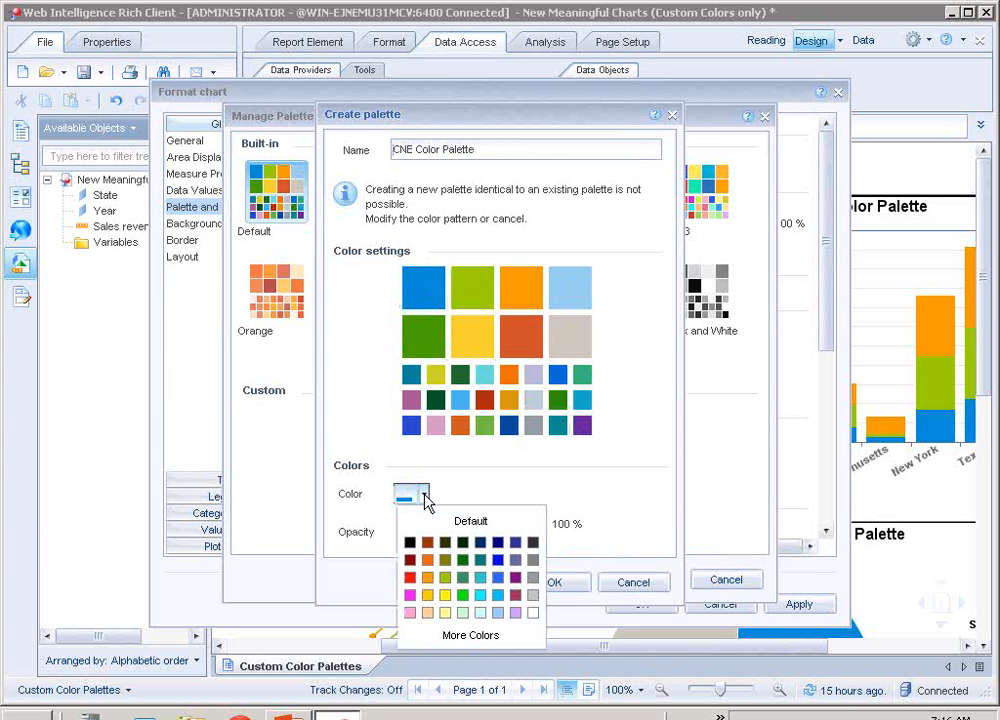
{"action": "left_click", "coordinate": [490, 643]}
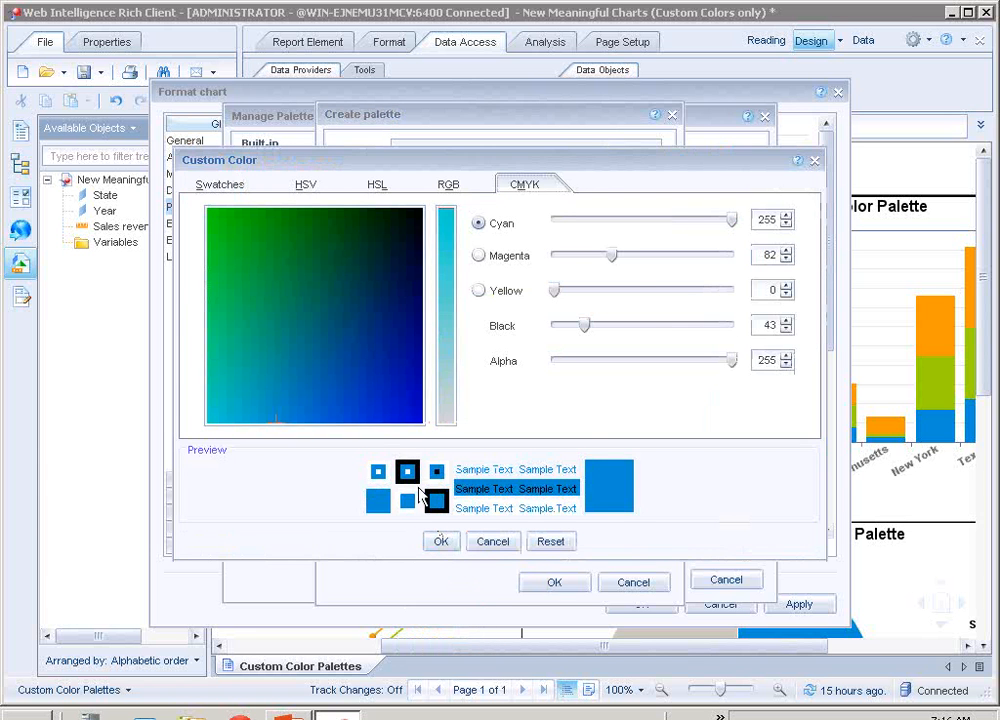
{"action": "left_click", "coordinate": [216, 193]}
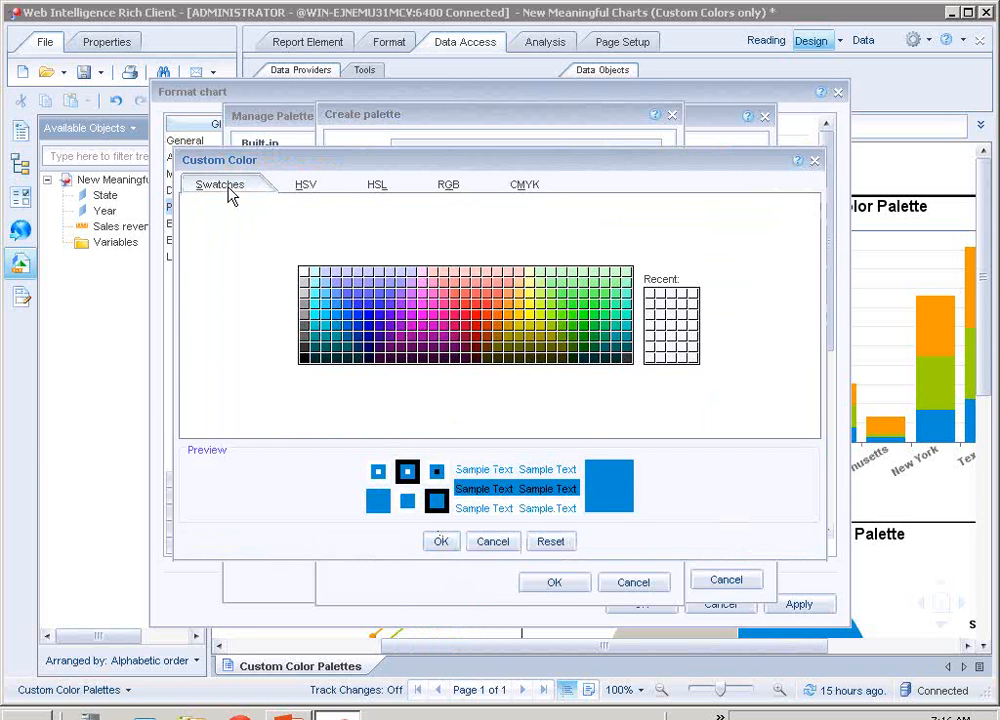
{"action": "left_click", "coordinate": [310, 195]}
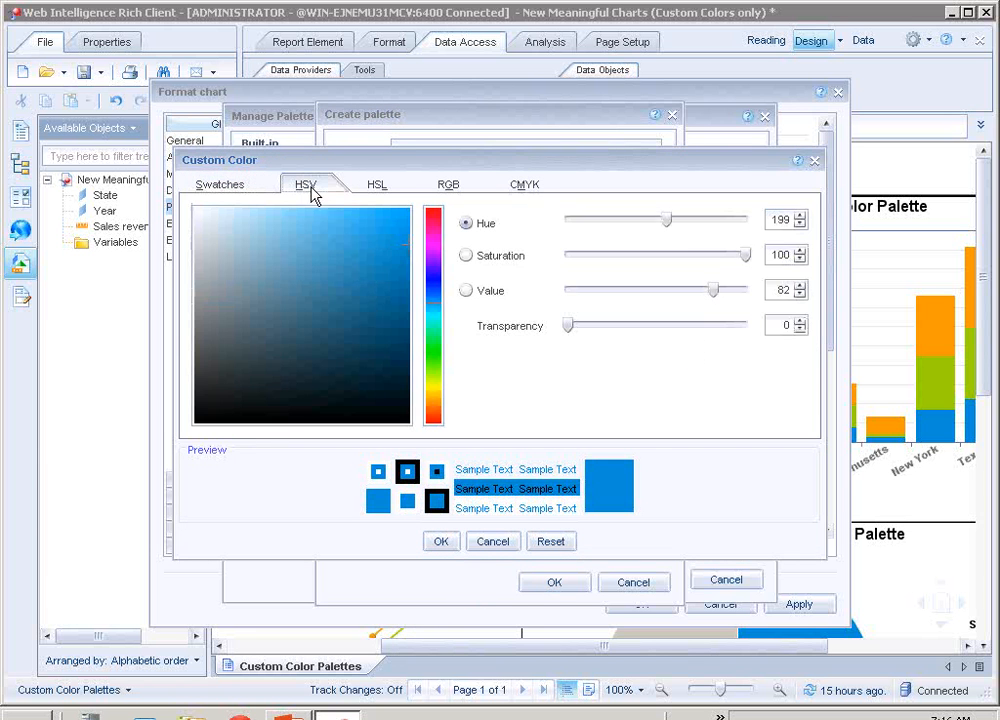
{"action": "left_click", "coordinate": [378, 190]}
{"action": "left_click", "coordinate": [453, 190]}
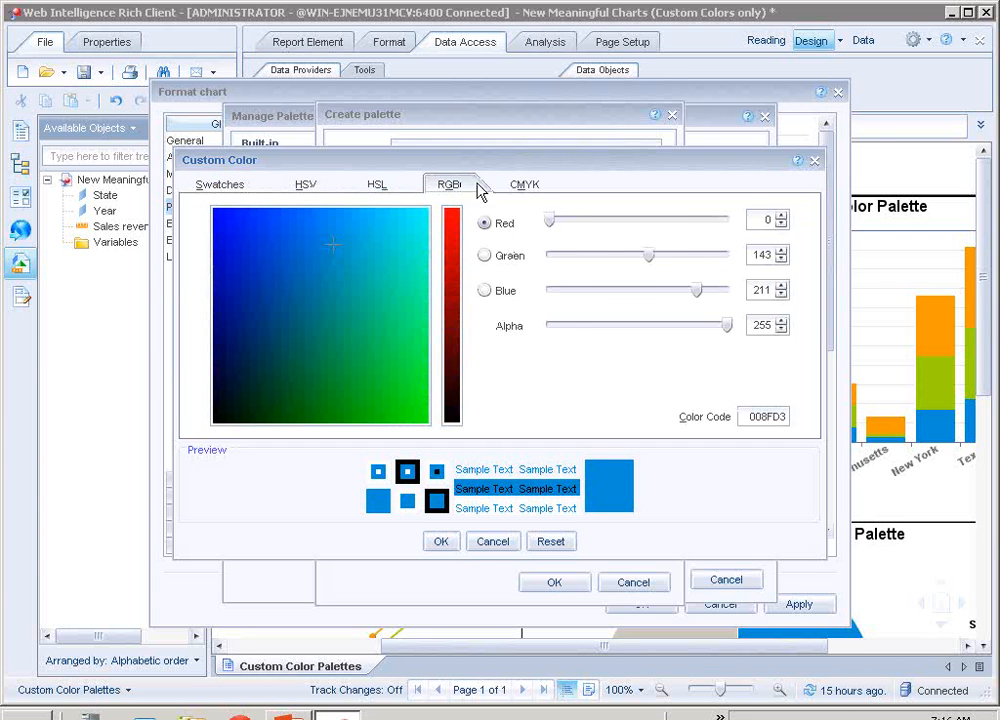
{"action": "left_click", "coordinate": [527, 190]}
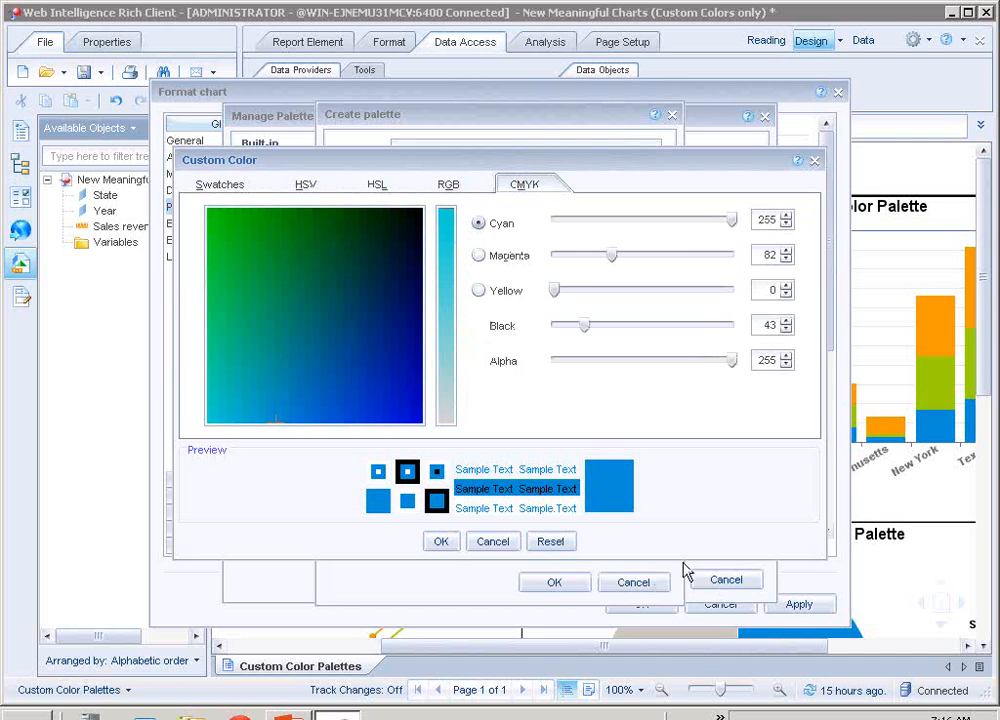
- Dismiss the custom color definition and set the palette's first color to bright blue and its second color to Yellow
{"action": "left_click", "coordinate": [505, 542]}
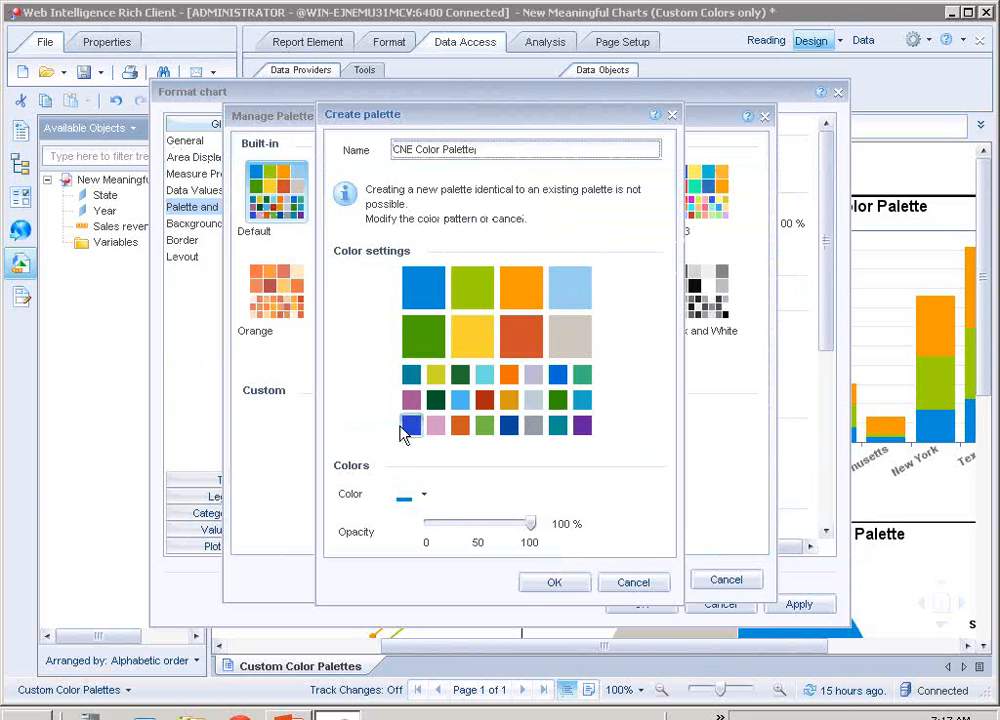
{"action": "left_click", "coordinate": [425, 499]}
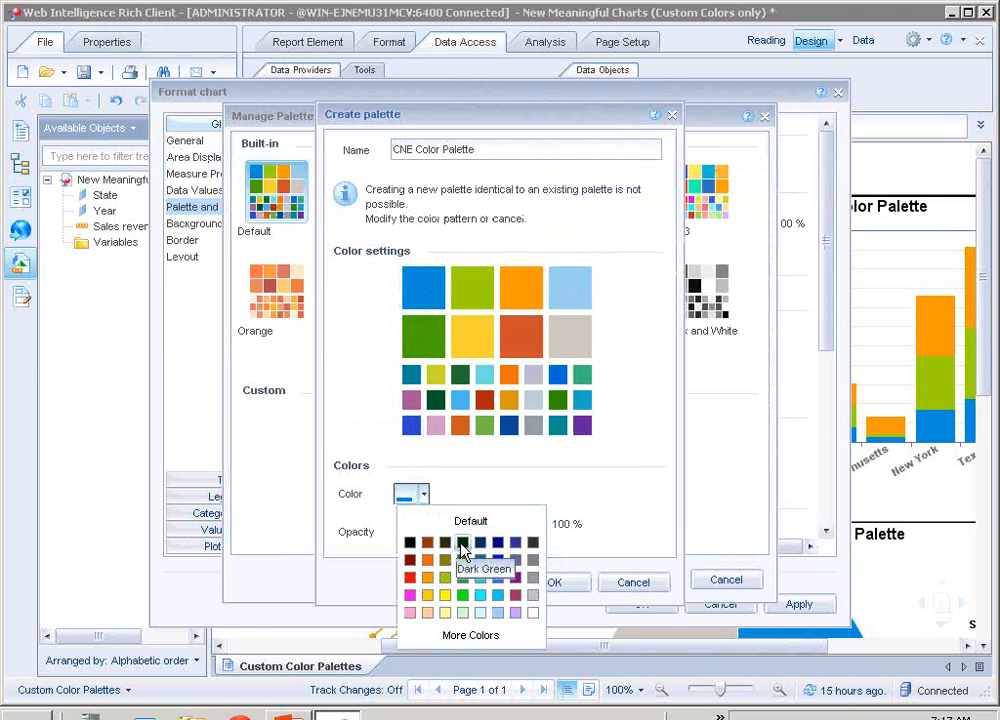
{"action": "left_click", "coordinate": [497, 560]}
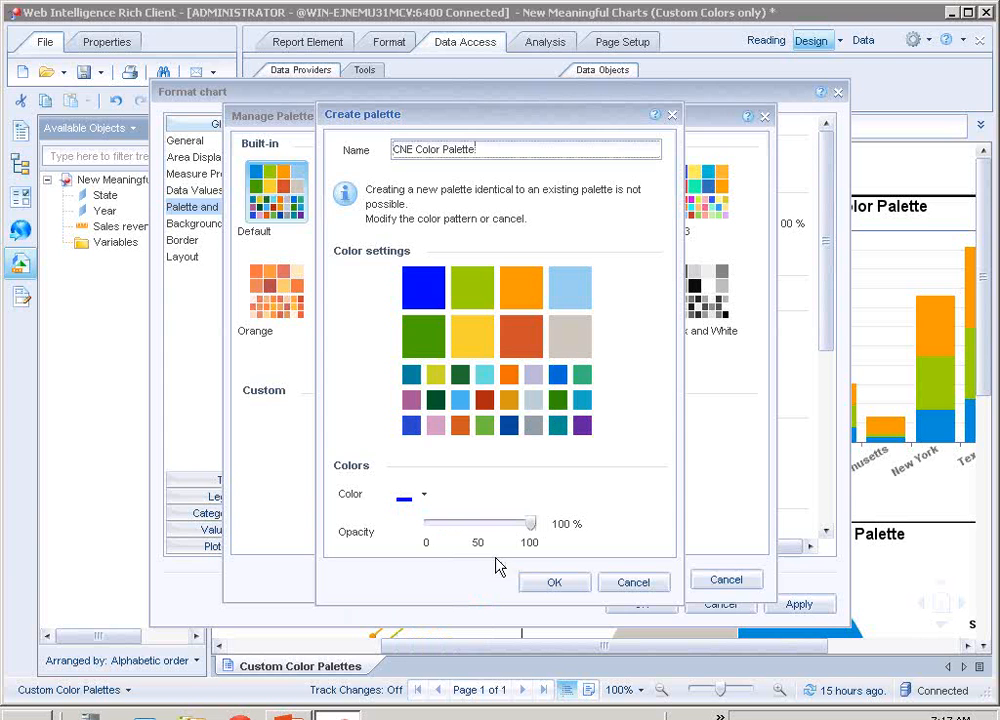
{"action": "left_click", "coordinate": [476, 293]}
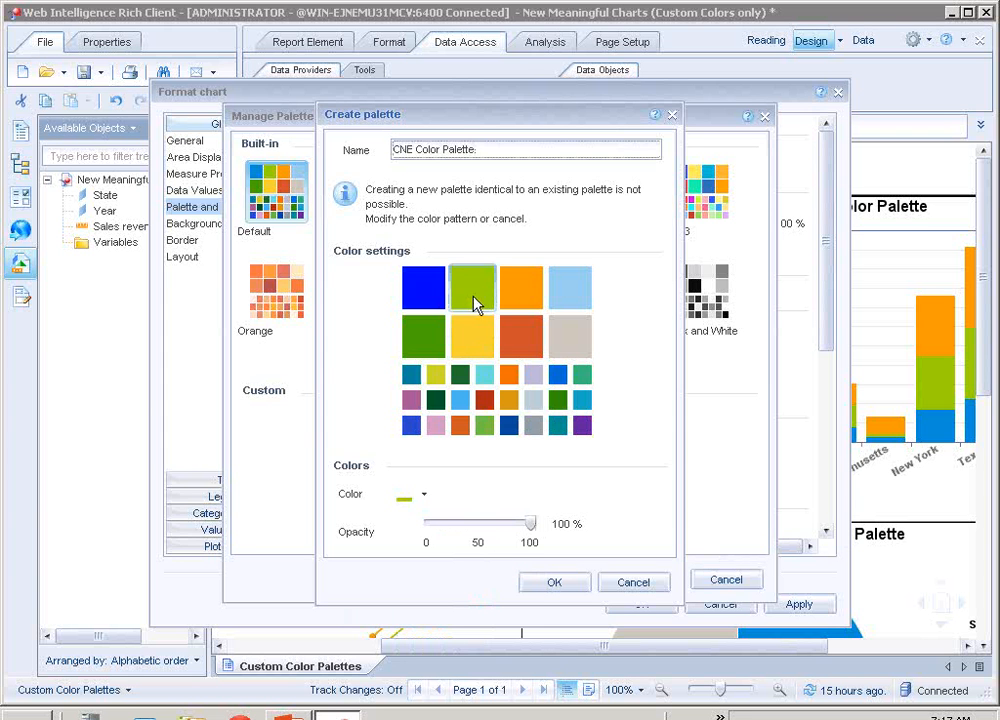
{"action": "left_click", "coordinate": [424, 495]}
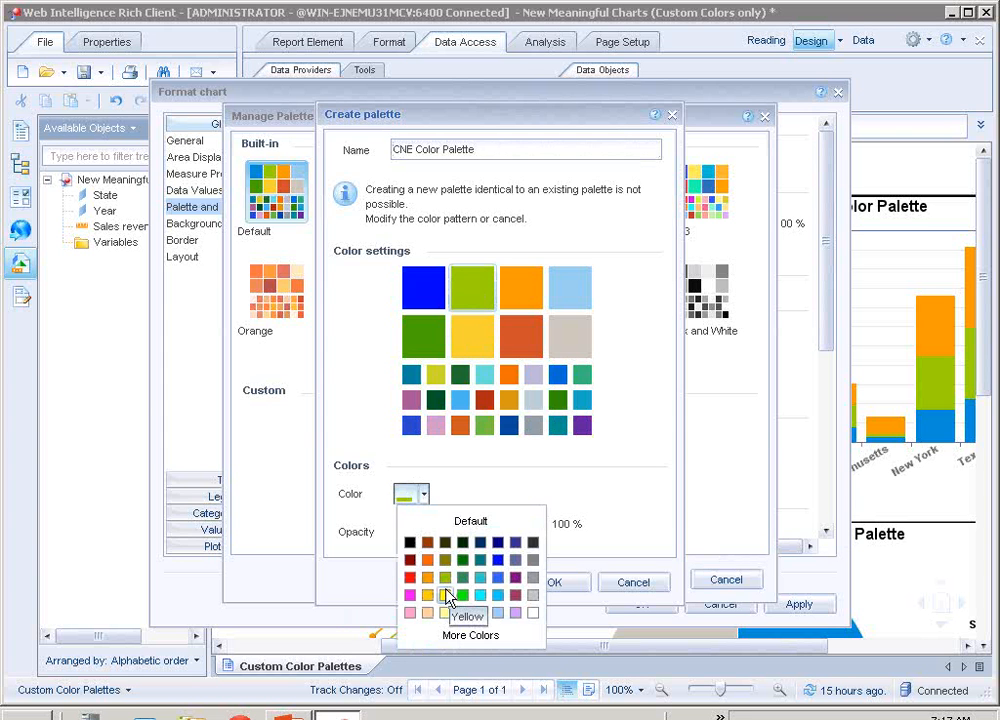
{"action": "left_click", "coordinate": [447, 596]}
- Set the palette's third color to magenta and its fourth color to plum, keeping the opacity at 100%
{"action": "left_click", "coordinate": [521, 298]}
{"action": "left_click", "coordinate": [424, 495]}
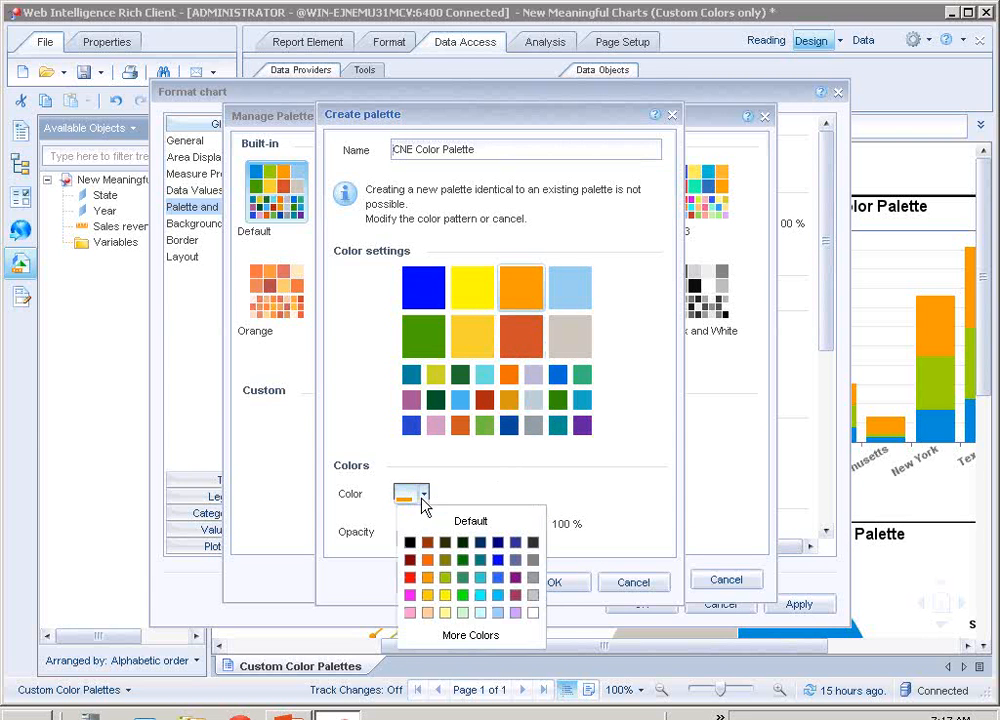
{"action": "left_click", "coordinate": [409, 595]}
{"action": "left_click", "coordinate": [570, 290]}
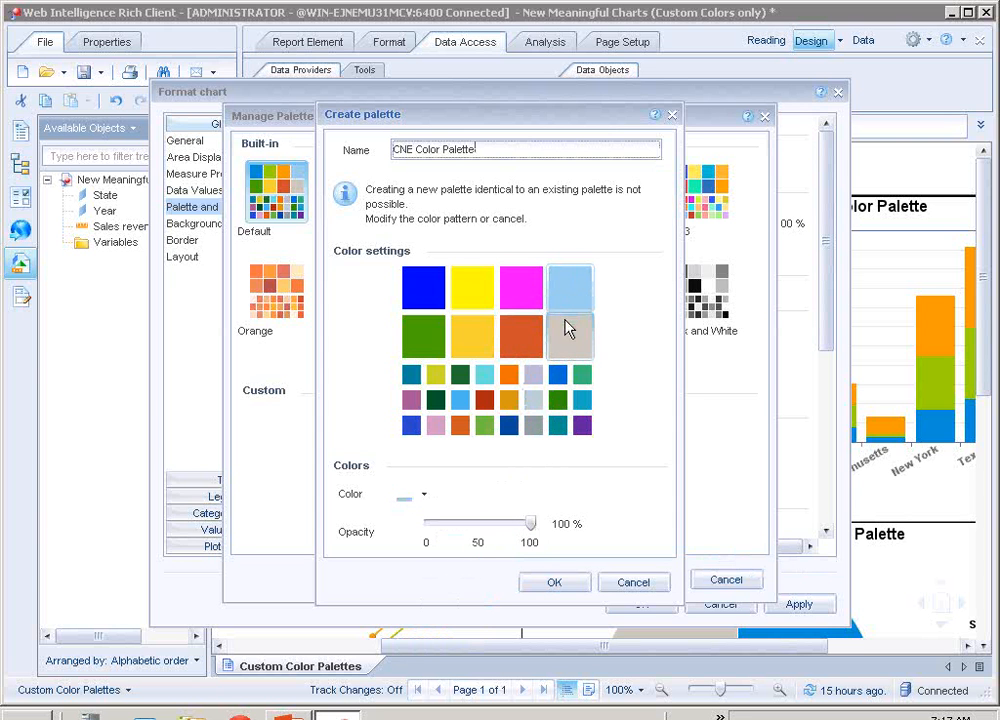
{"action": "left_click", "coordinate": [424, 497]}
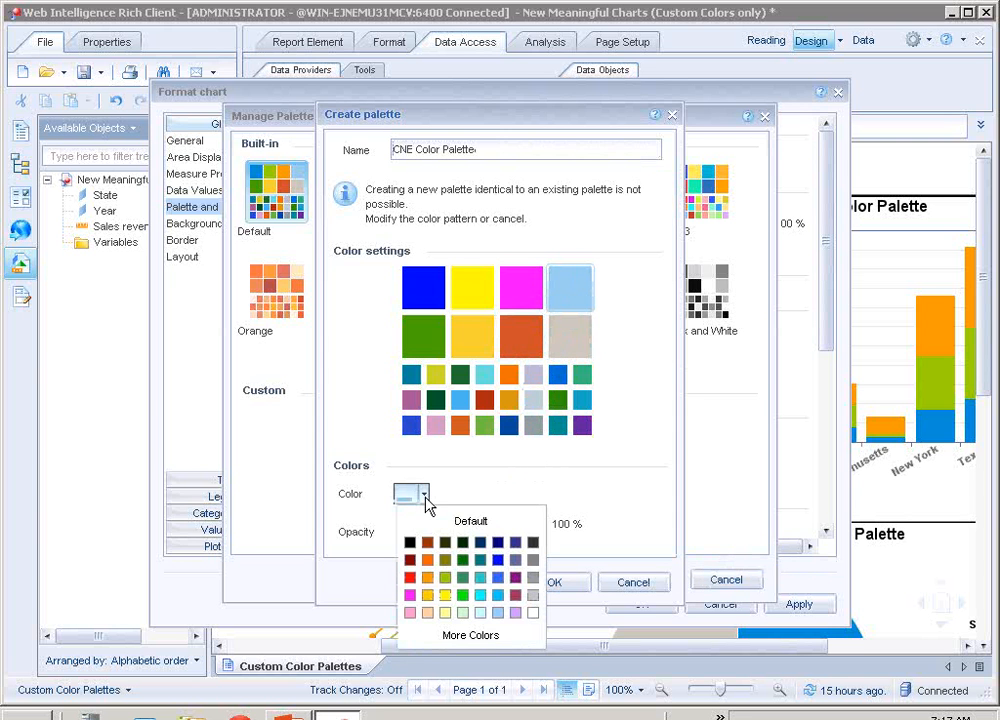
{"action": "left_click", "coordinate": [515, 597]}
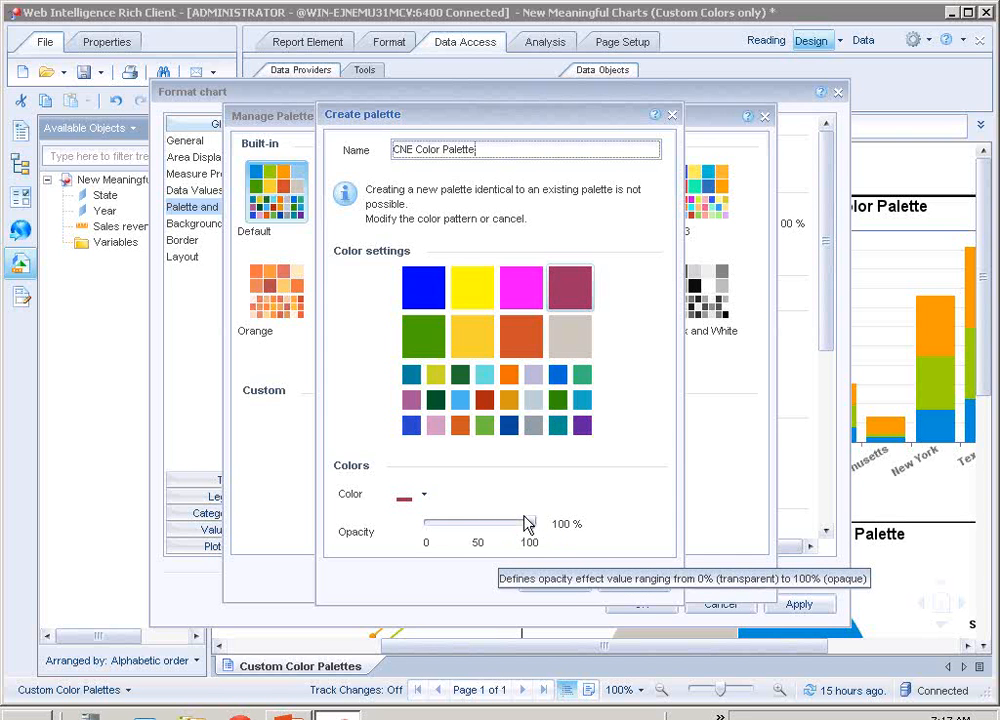
{"action": "left_click_drag", "start_coordinate": [530, 531], "coordinate": [558, 540]}
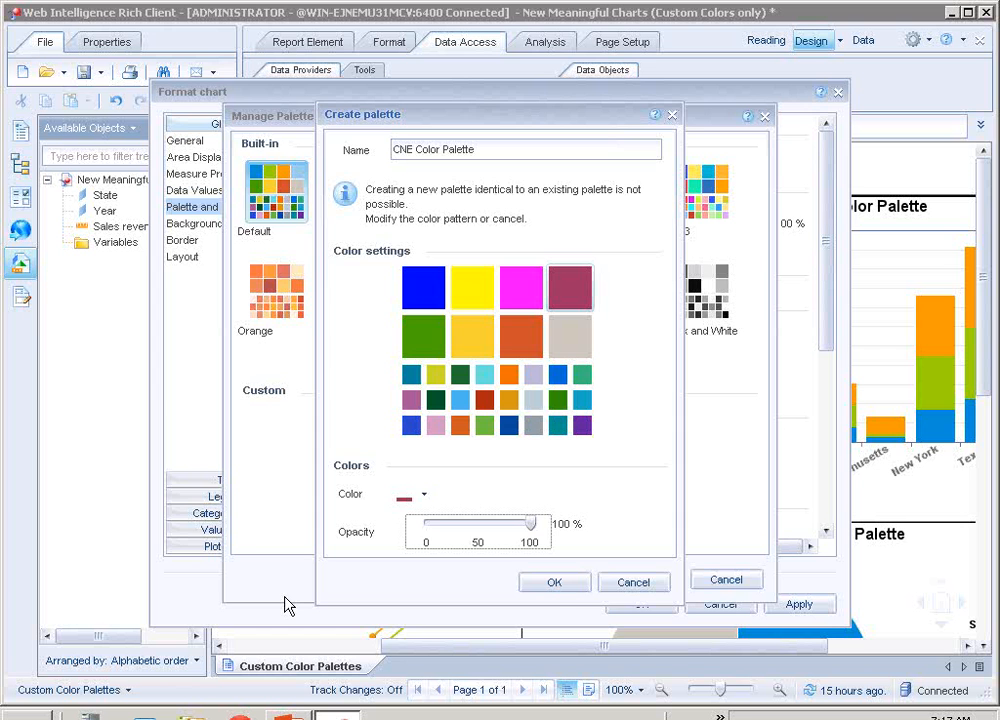
- Save the CNE Color Palette and apply it to the "Build & Use Custom Color Palette" column chart
{"action": "left_click", "coordinate": [556, 583]}
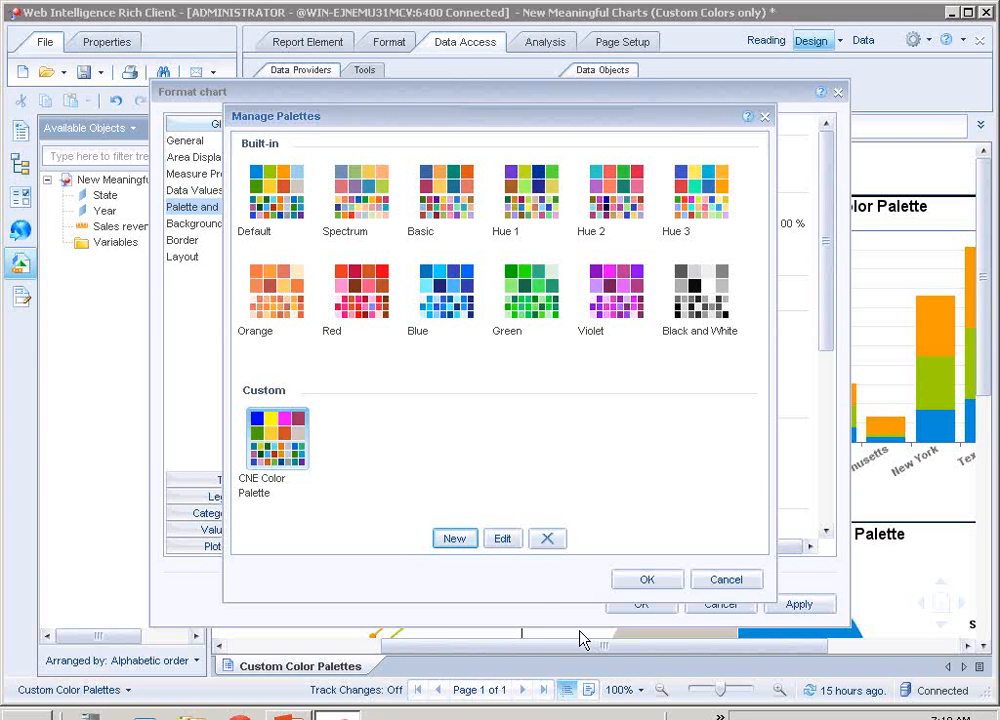
{"action": "left_click", "coordinate": [650, 582]}
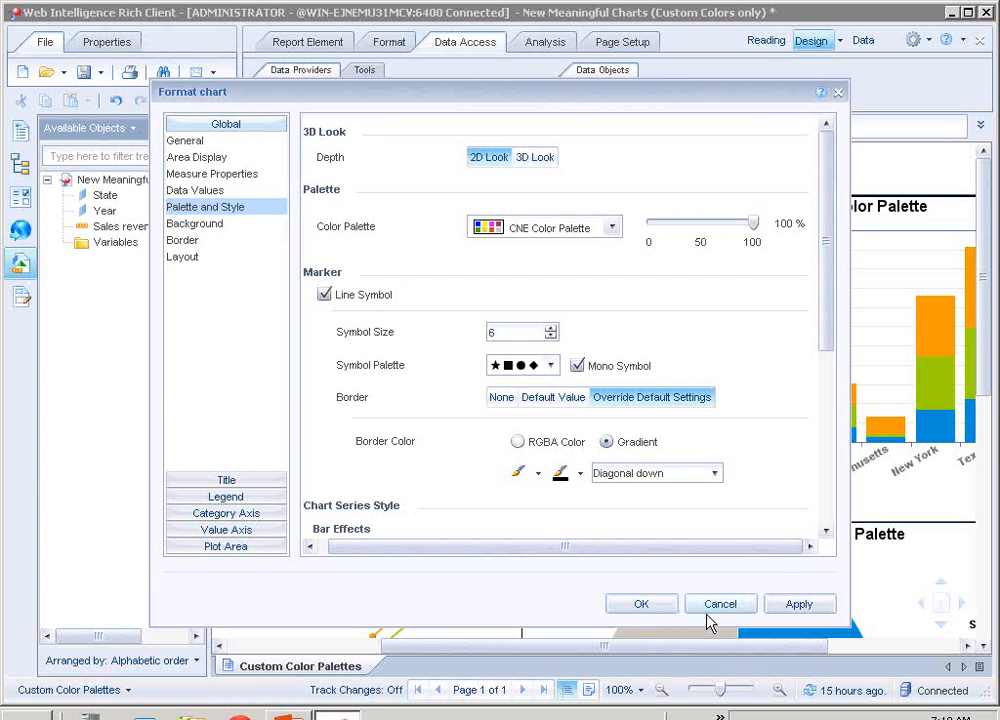
{"action": "left_click", "coordinate": [796, 606]}
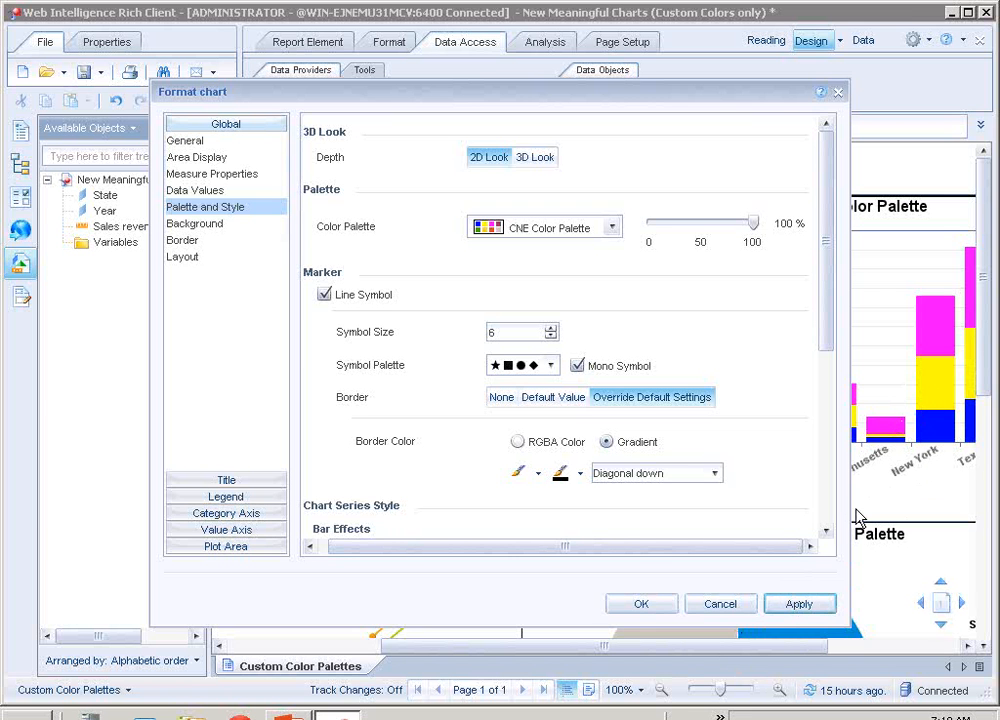
{"action": "left_click", "coordinate": [656, 610]}
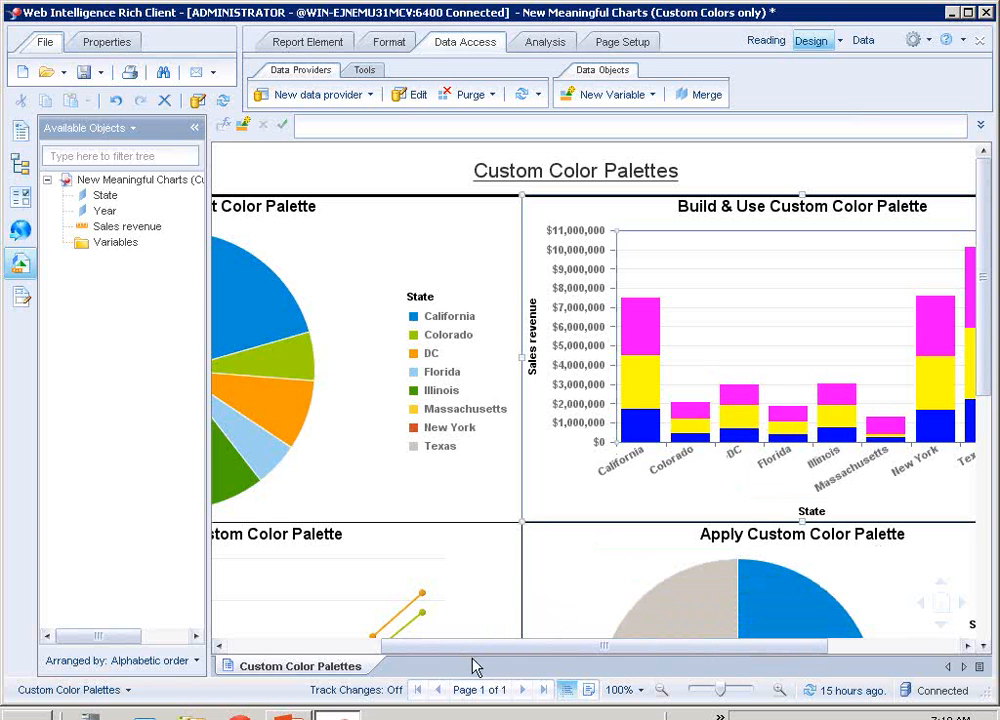
- Open the global Palette and Style settings of the "Apply Custom Color Palette" line chart
{"action": "left_click_drag", "start_coordinate": [502, 646], "coordinate": [339, 649]}
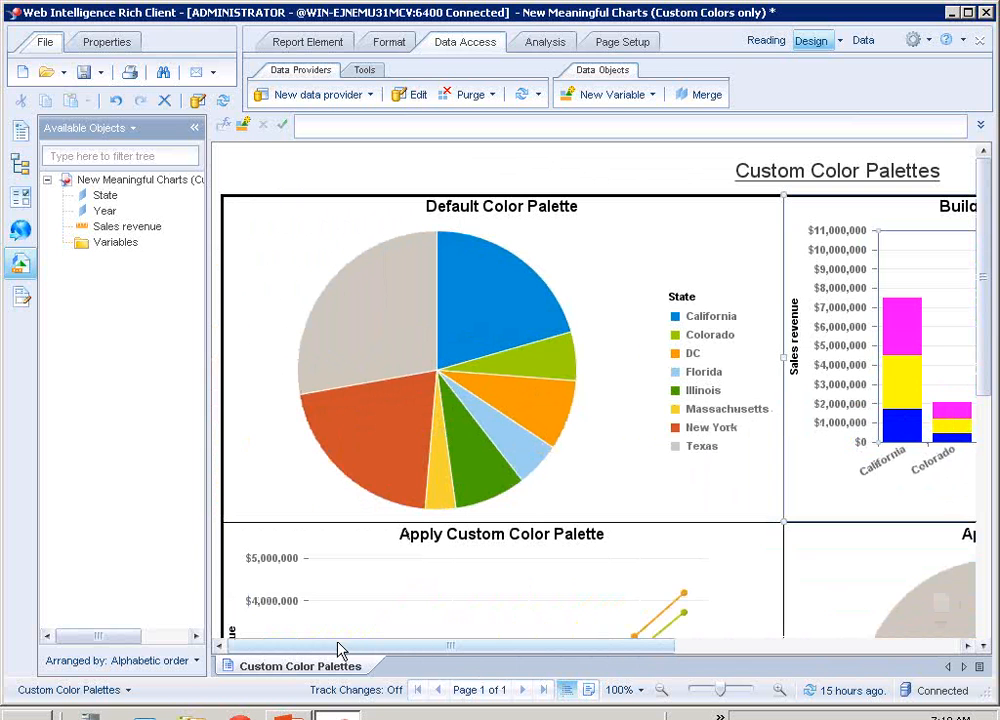
{"action": "left_click", "coordinate": [984, 646]}
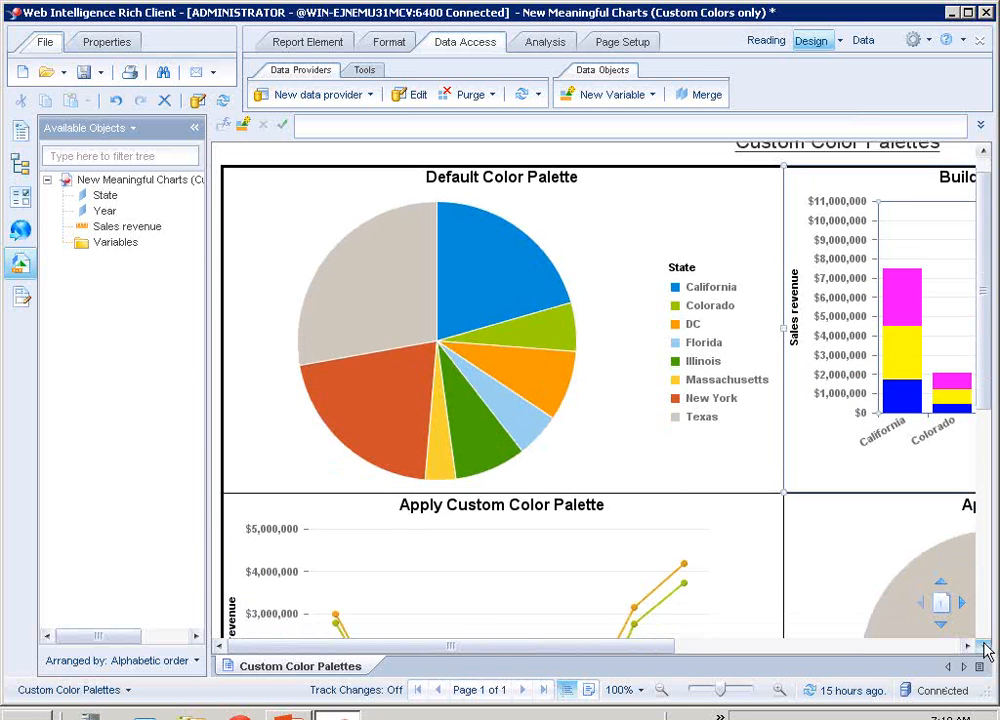
{"action": "left_click", "coordinate": [984, 645]}
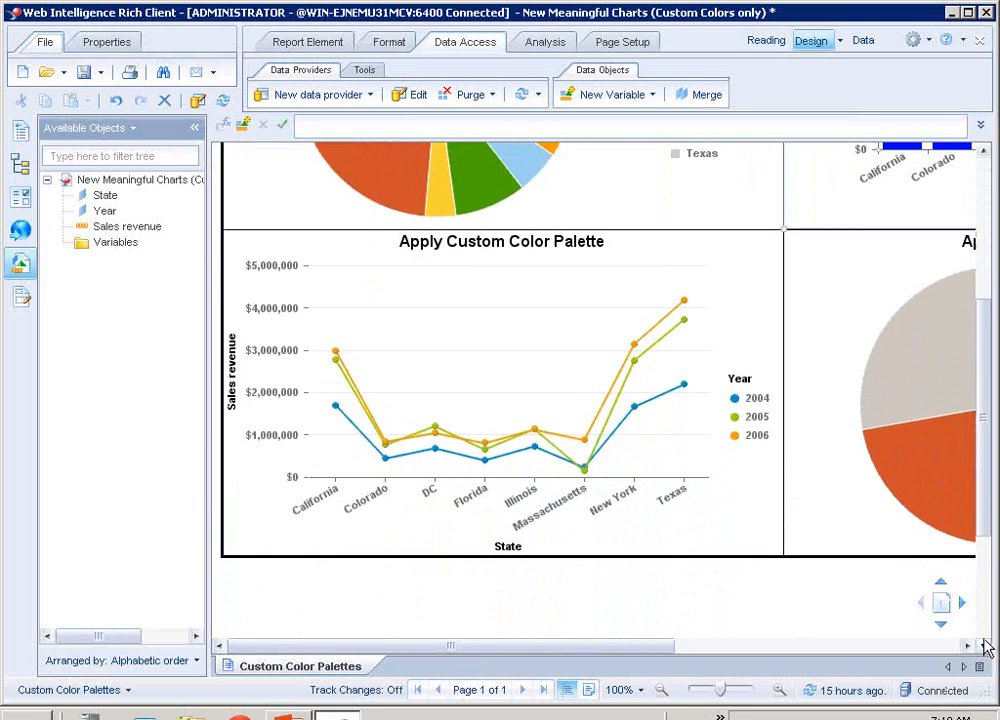
{"action": "left_click", "coordinate": [984, 639]}
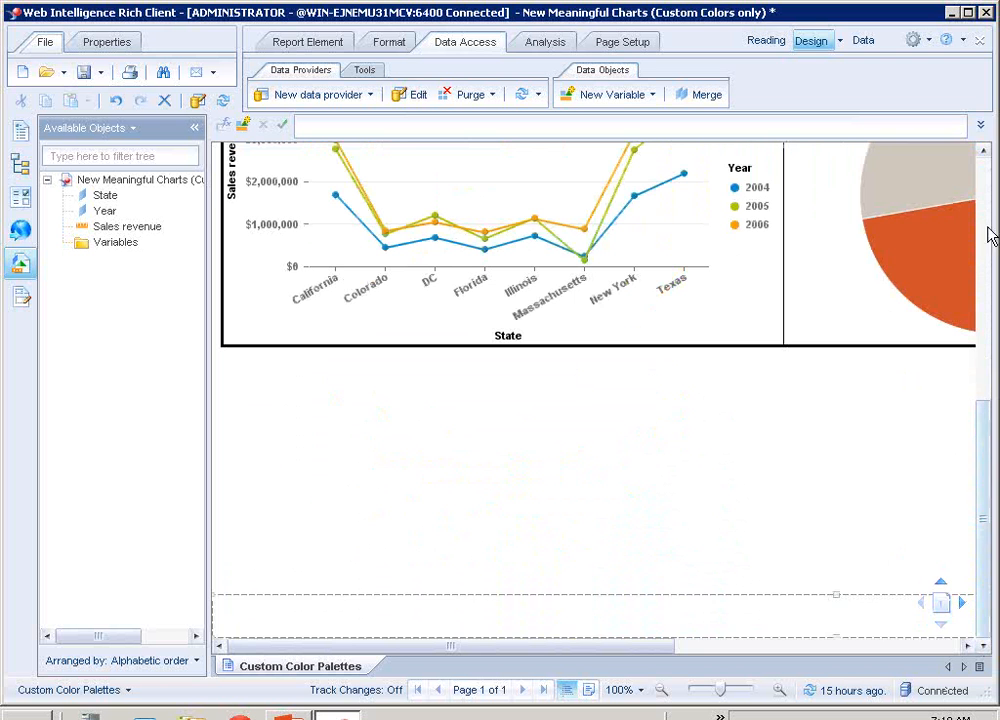
{"action": "left_click", "coordinate": [984, 151]}
{"action": "left_click", "coordinate": [984, 151]}
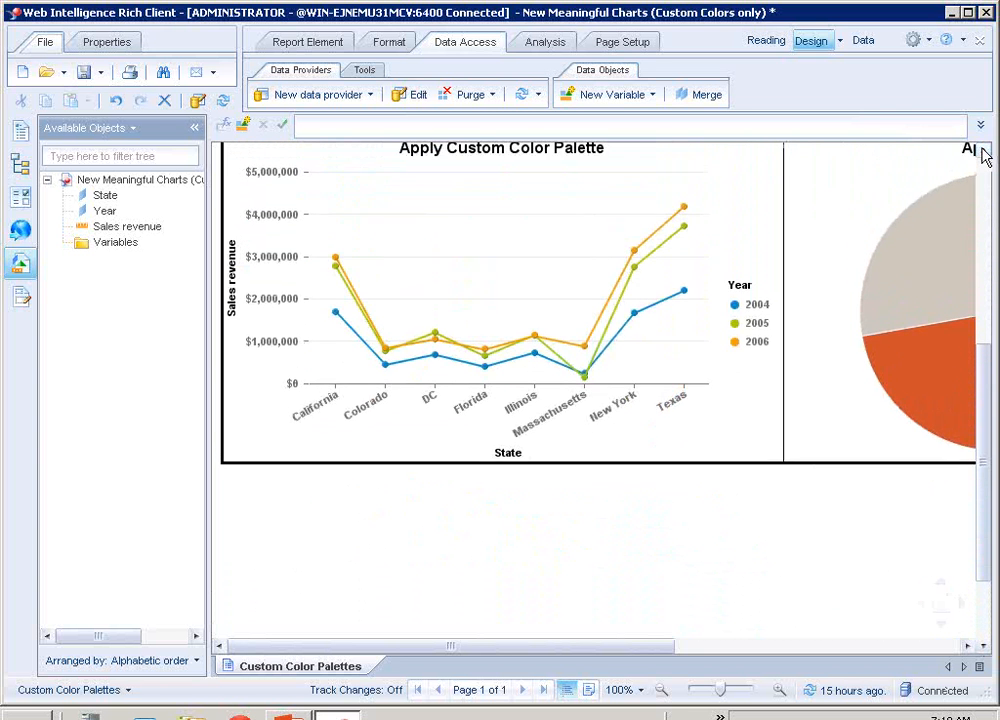
{"action": "left_click", "coordinate": [984, 152]}
{"action": "left_click", "coordinate": [983, 150]}
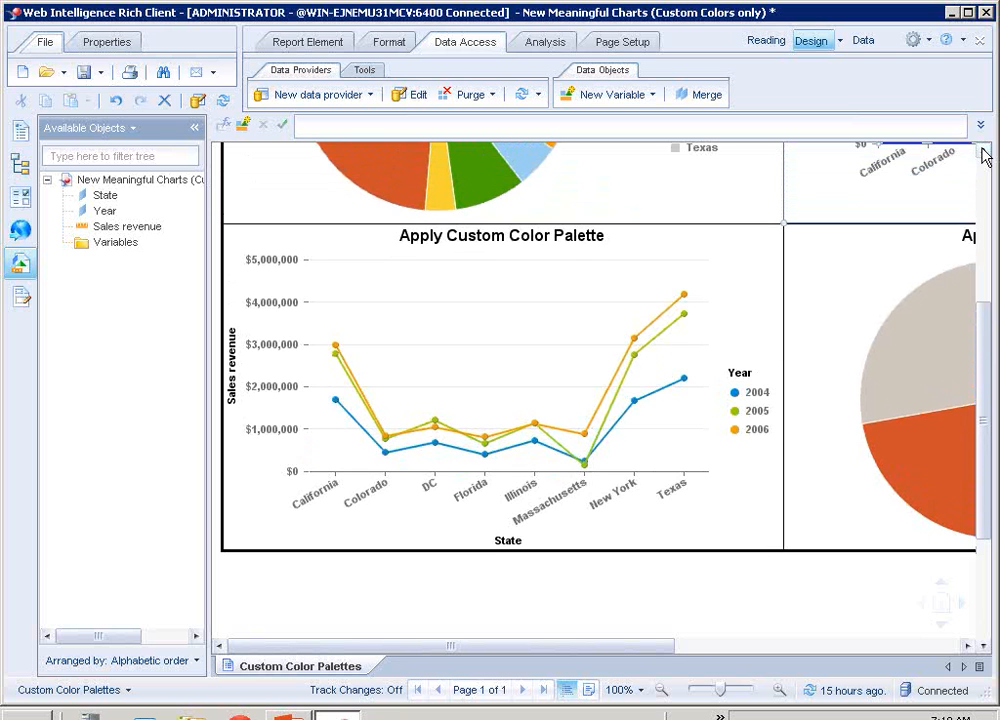
{"action": "left_click", "coordinate": [478, 373]}
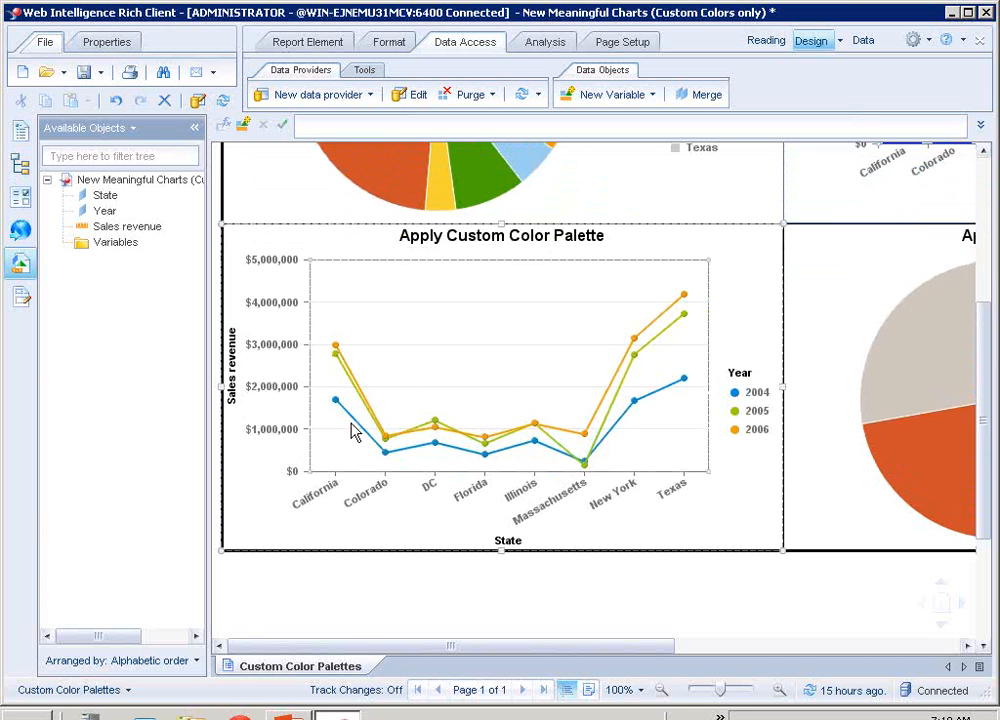
{"action": "right_click", "coordinate": [484, 422]}
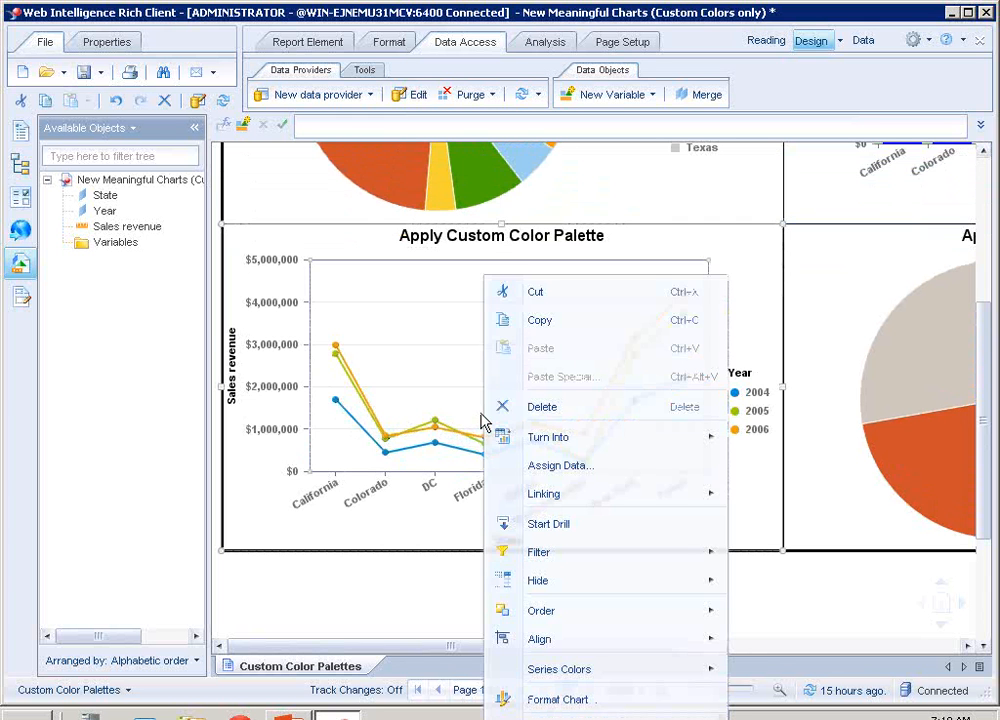
{"action": "left_click", "coordinate": [562, 704]}
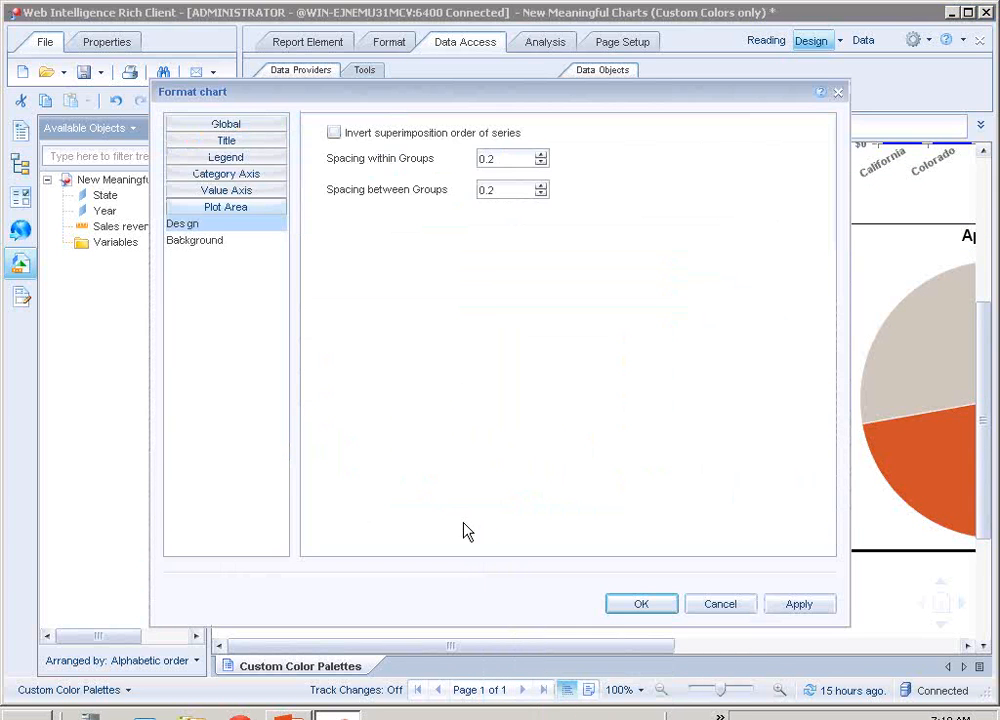
{"action": "left_click", "coordinate": [238, 125]}
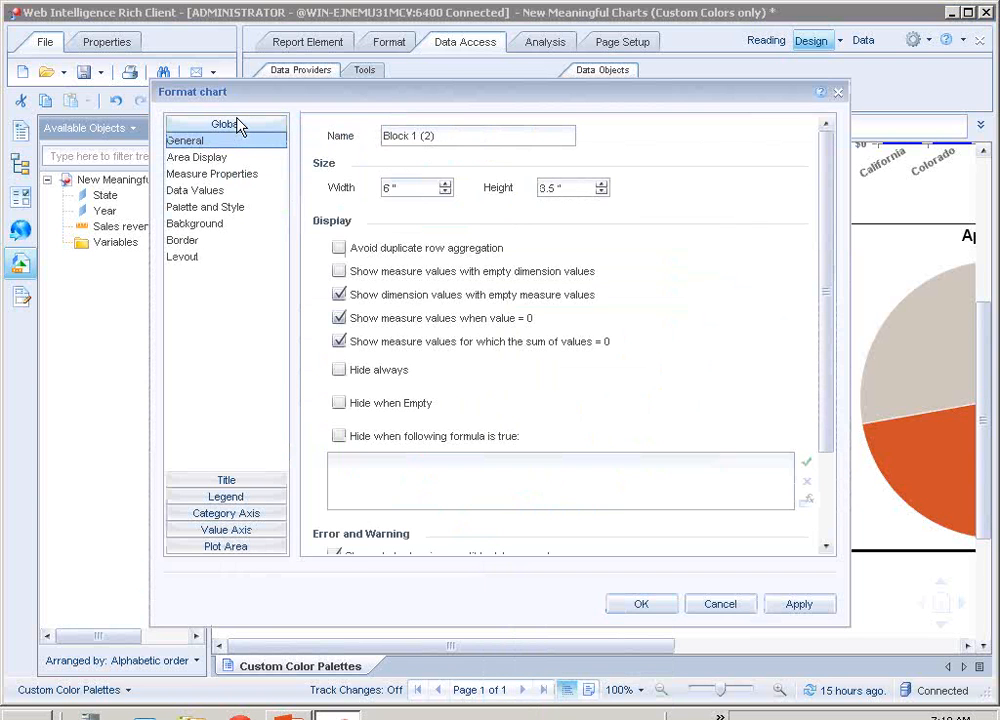
{"action": "left_click", "coordinate": [209, 208]}
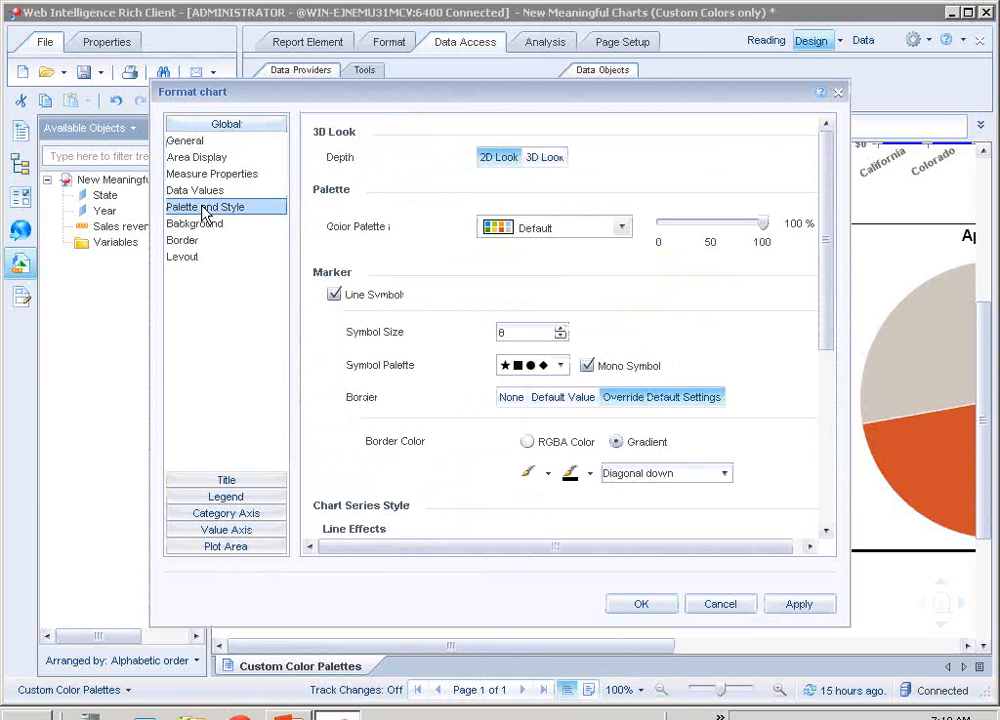
- Assign the custom CNE Color Palette to the line chart and confirm the chart formatting
{"action": "left_click", "coordinate": [622, 228]}
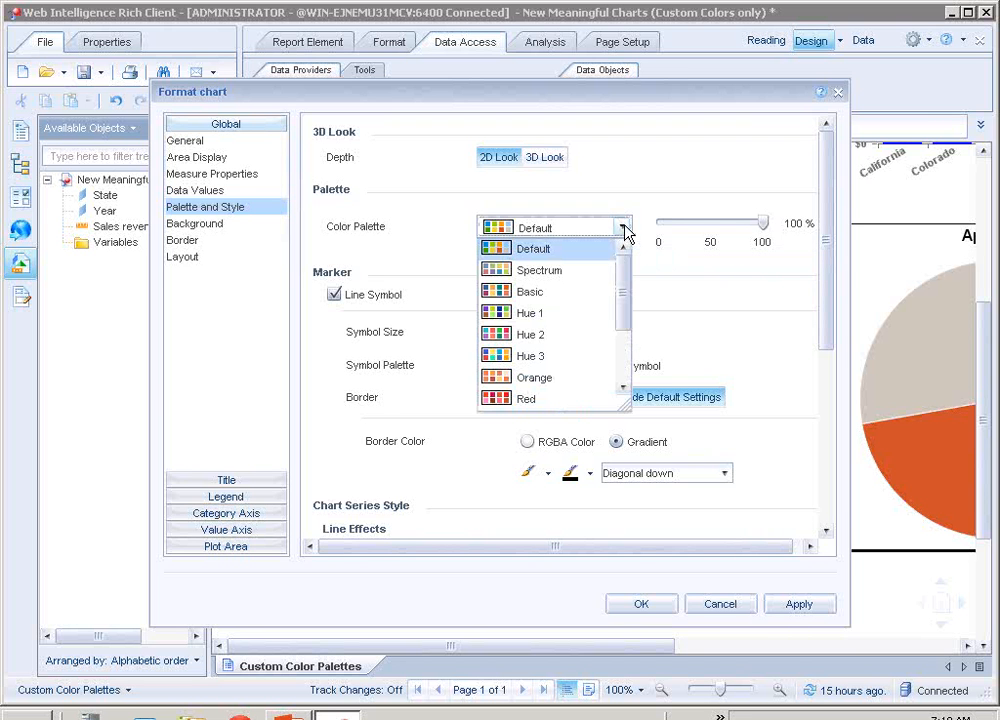
{"action": "scroll", "coordinate": [621, 285], "scroll_direction": "down", "scroll_amount": 1}
{"action": "left_click_drag", "start_coordinate": [621, 300], "coordinate": [620, 340]}
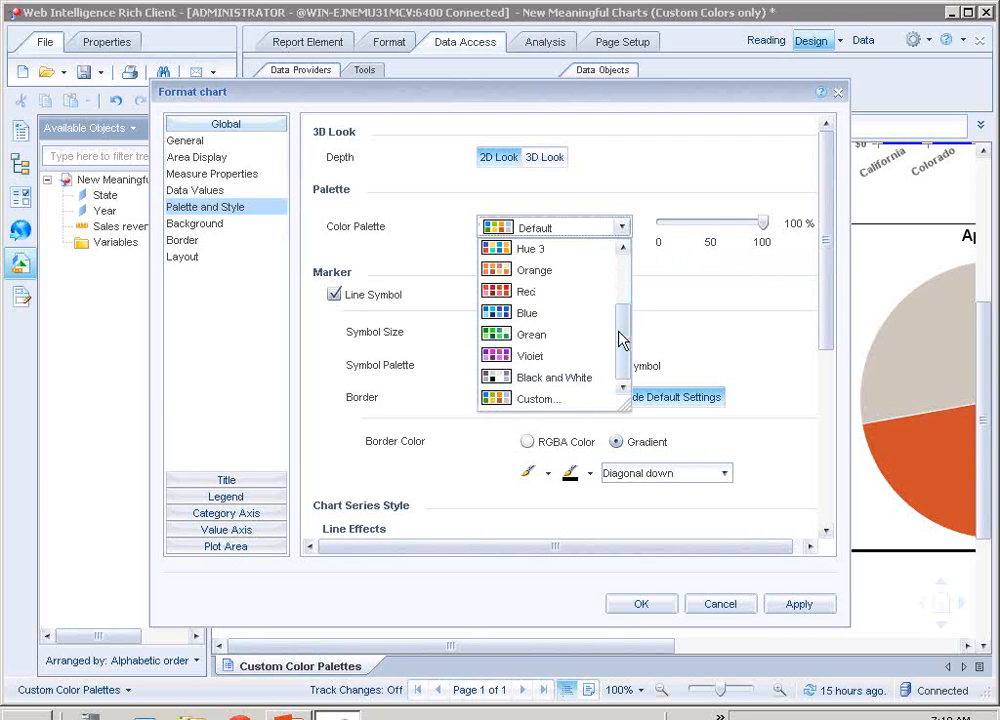
{"action": "left_click", "coordinate": [578, 401]}
{"action": "left_click", "coordinate": [277, 450]}
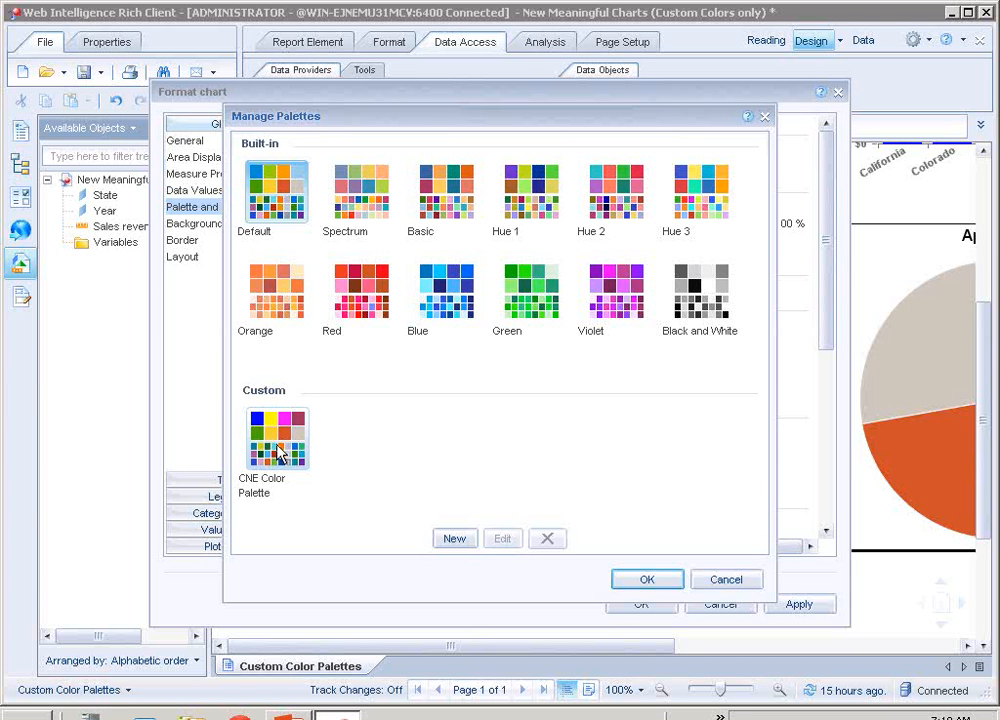
{"action": "left_click", "coordinate": [281, 453]}
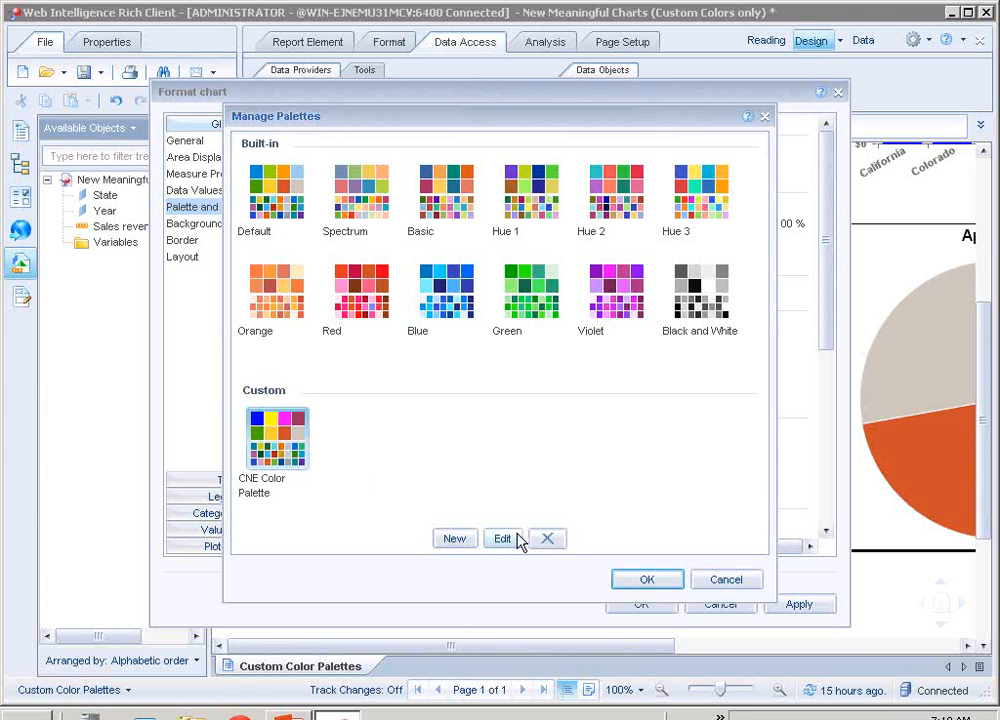
{"action": "left_click", "coordinate": [648, 588]}
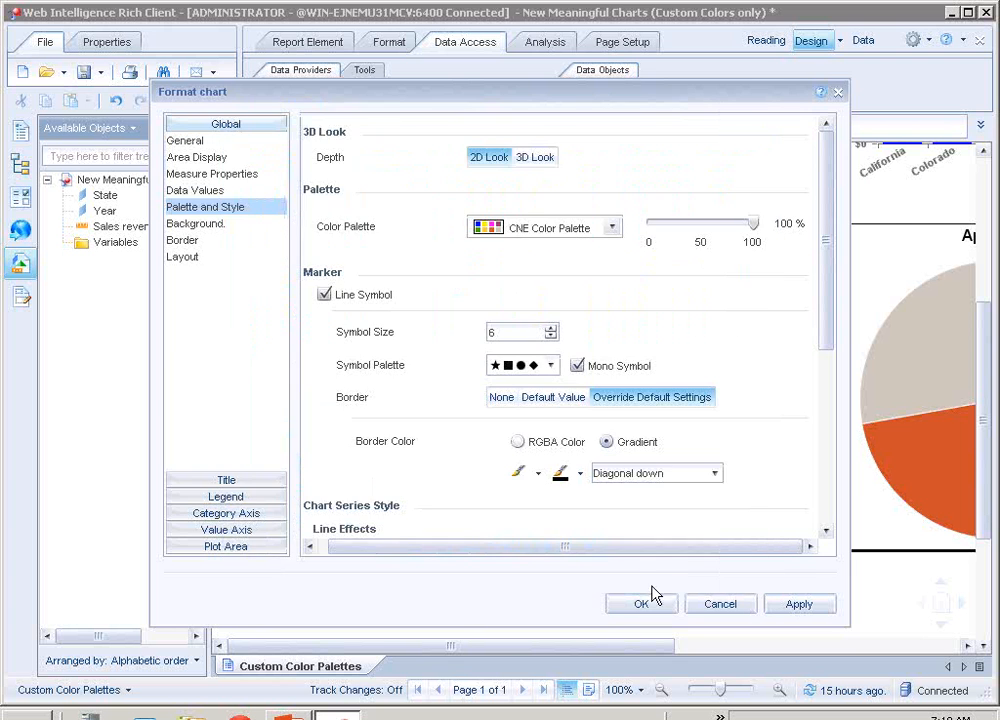
{"action": "left_click", "coordinate": [653, 606]}
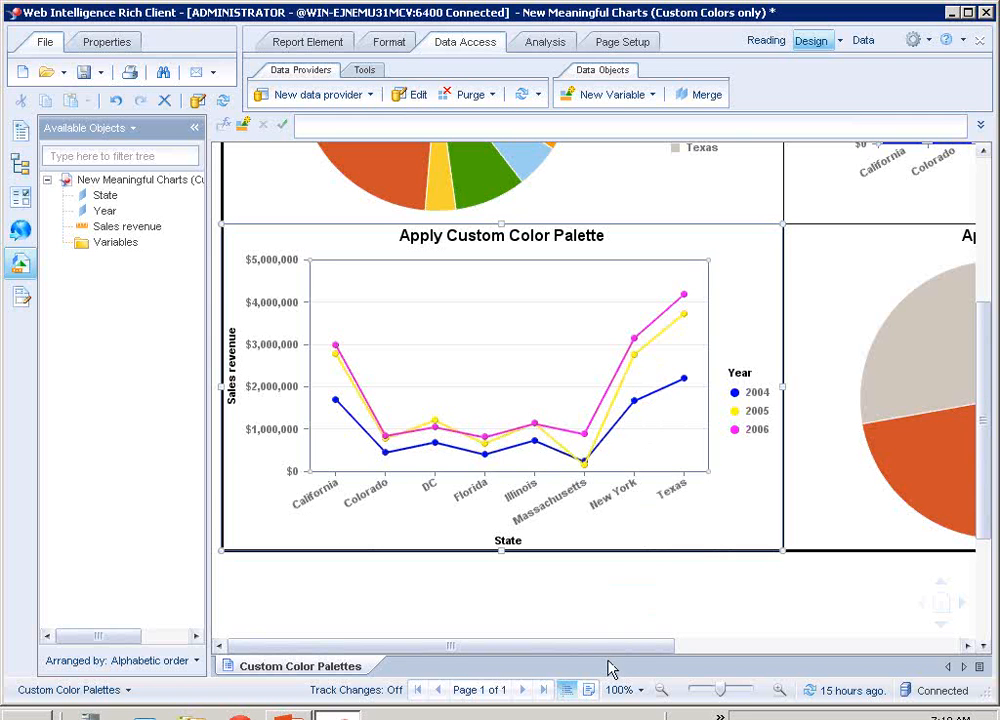
- Open the global Palette and Style settings of the "Apply Custom Color Palette" pie chart
{"action": "left_click_drag", "start_coordinate": [625, 648], "coordinate": [952, 703]}
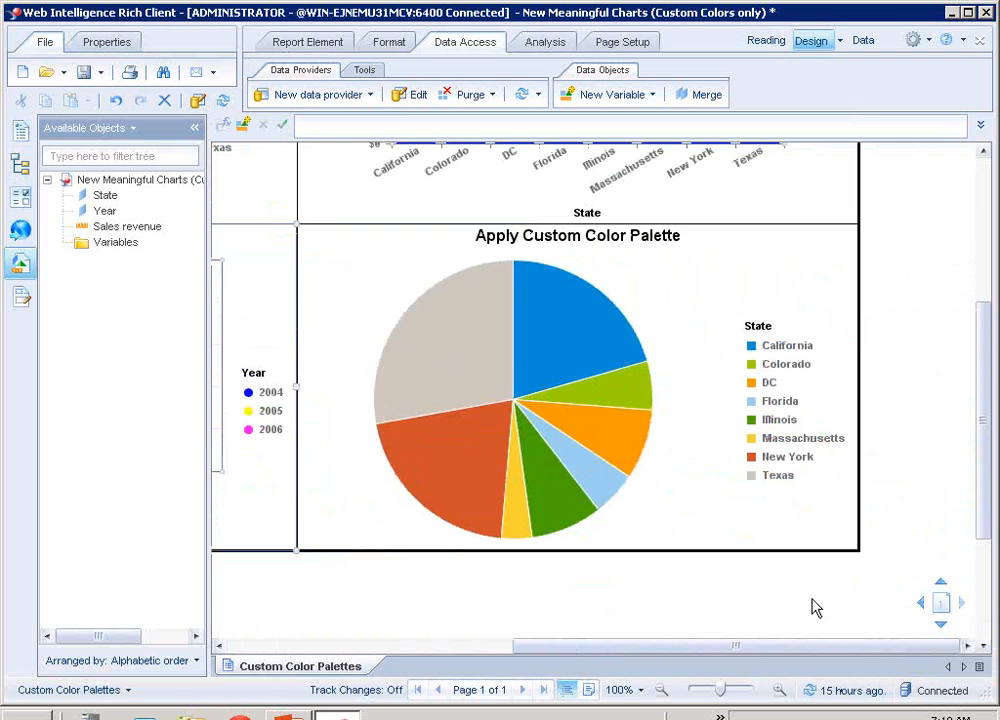
{"action": "left_click", "coordinate": [617, 473]}
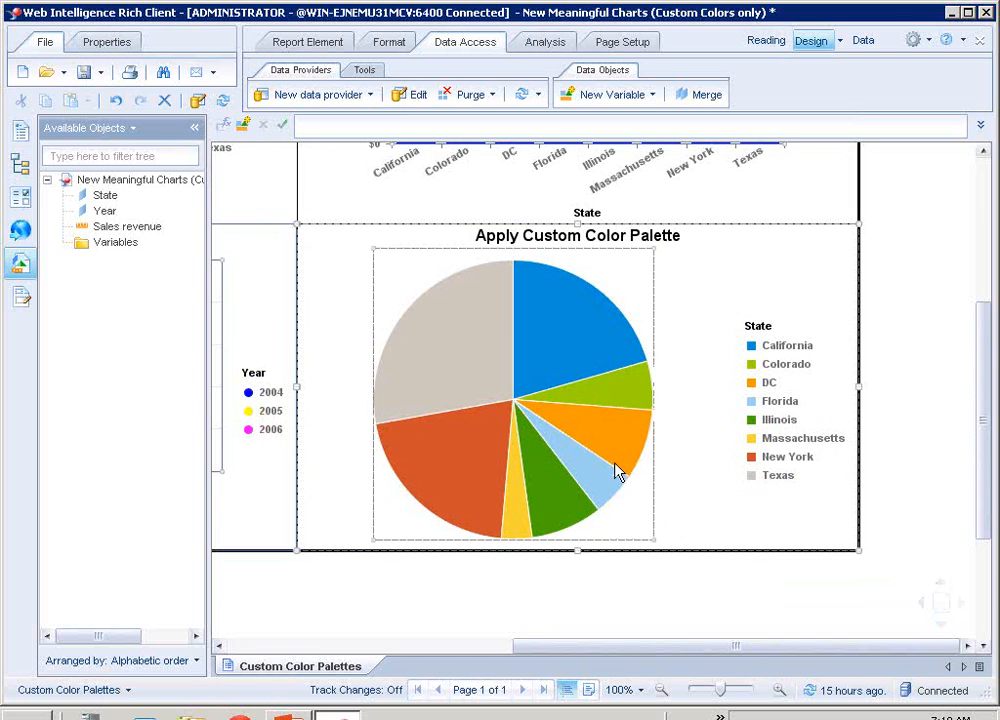
{"action": "right_click", "coordinate": [705, 331]}
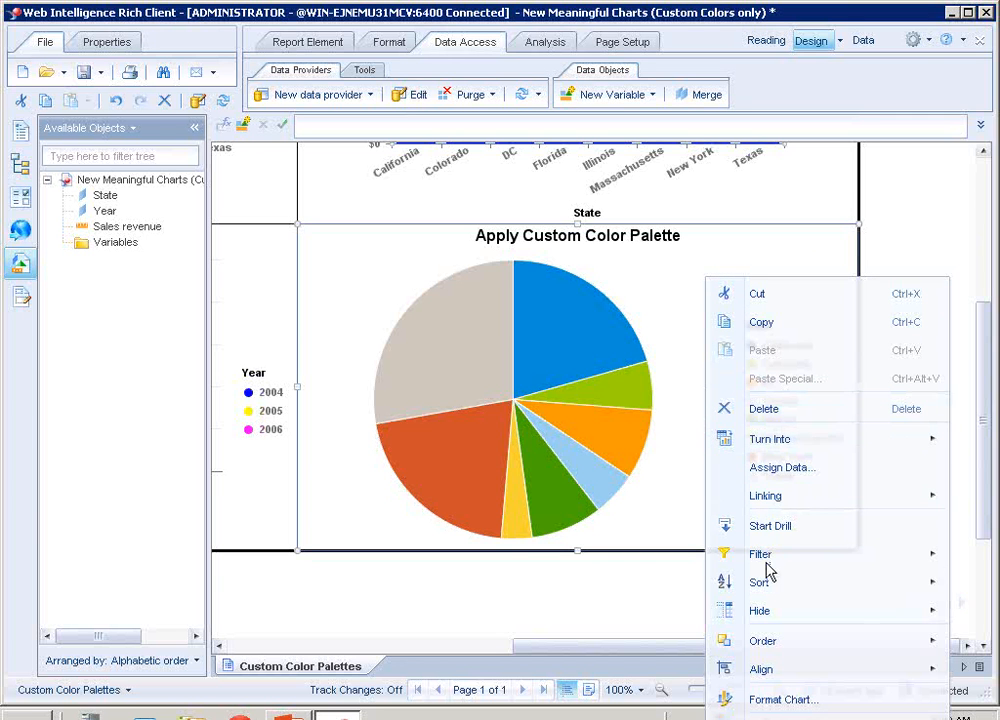
{"action": "left_click", "coordinate": [765, 702]}
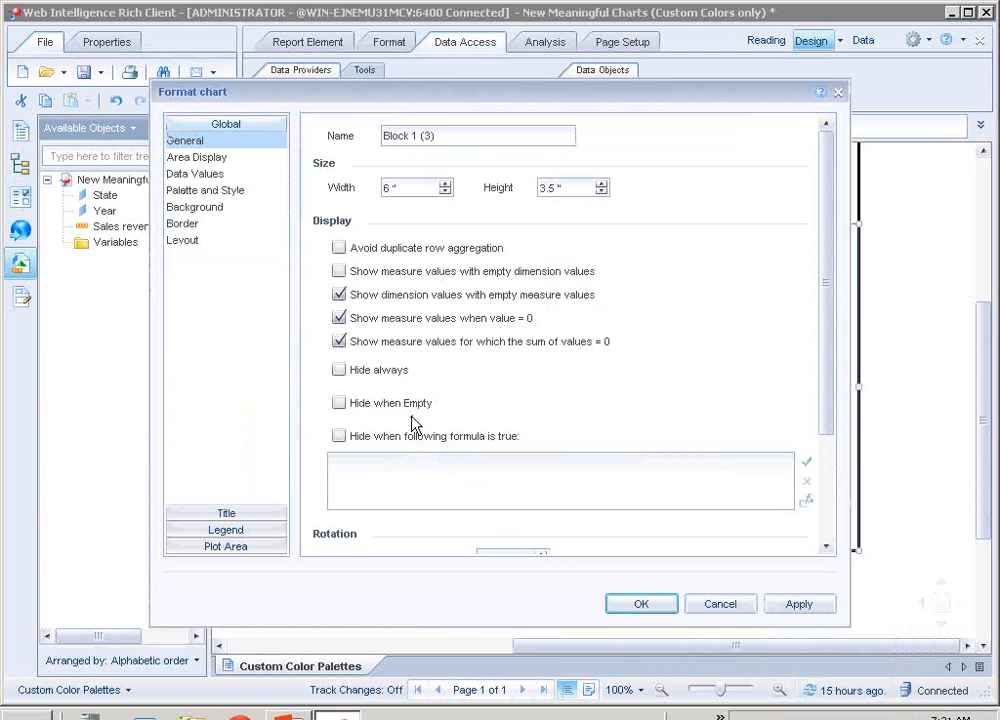
{"action": "left_click", "coordinate": [212, 192]}
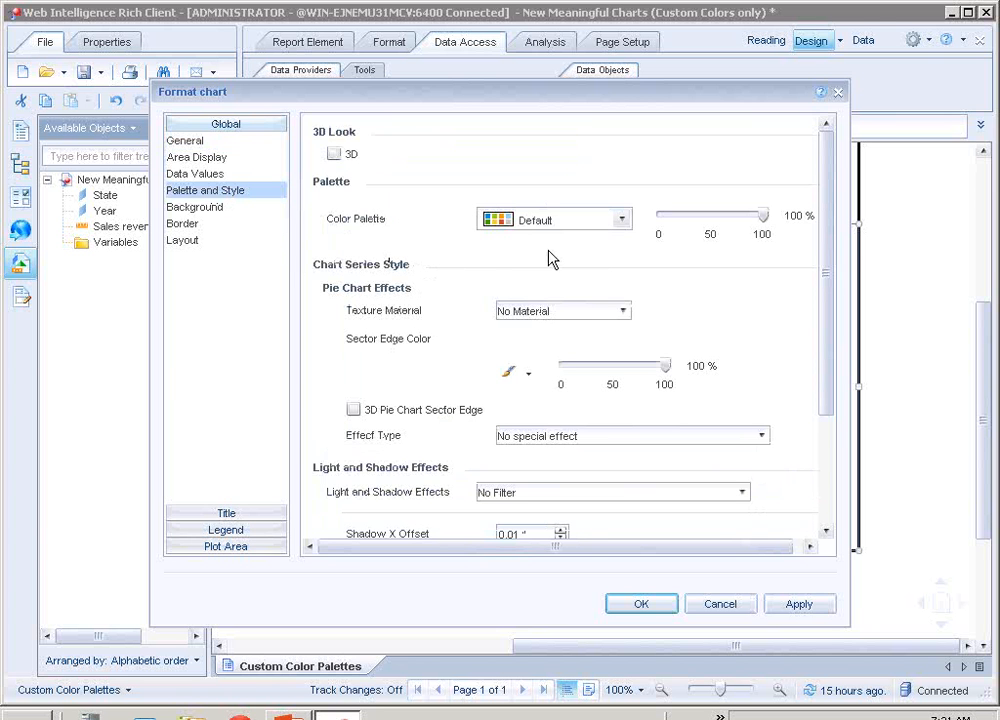
- Assign the custom CNE Color Palette to the pie chart and confirm the chart formatting
{"action": "left_click", "coordinate": [625, 229]}
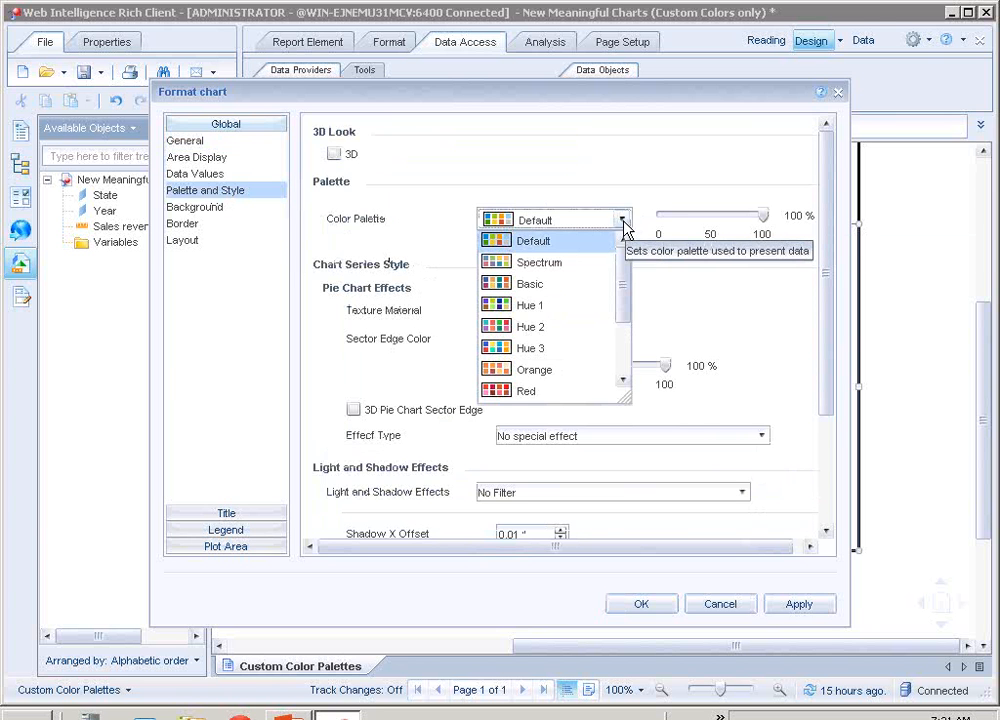
{"action": "left_click_drag", "start_coordinate": [625, 277], "coordinate": [622, 345]}
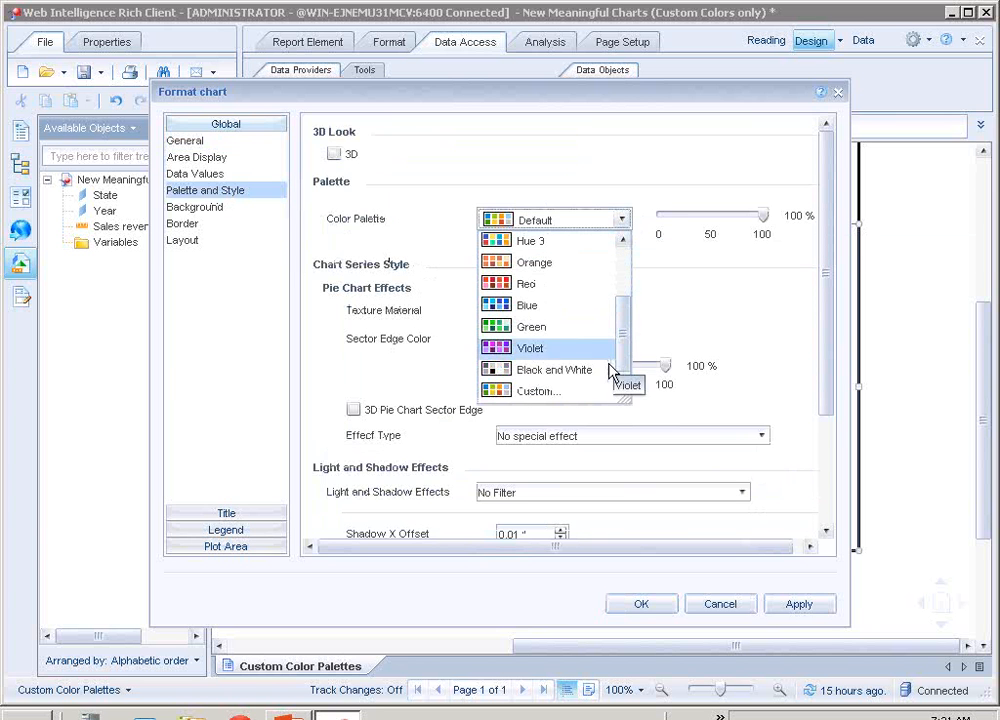
{"action": "left_click", "coordinate": [570, 392]}
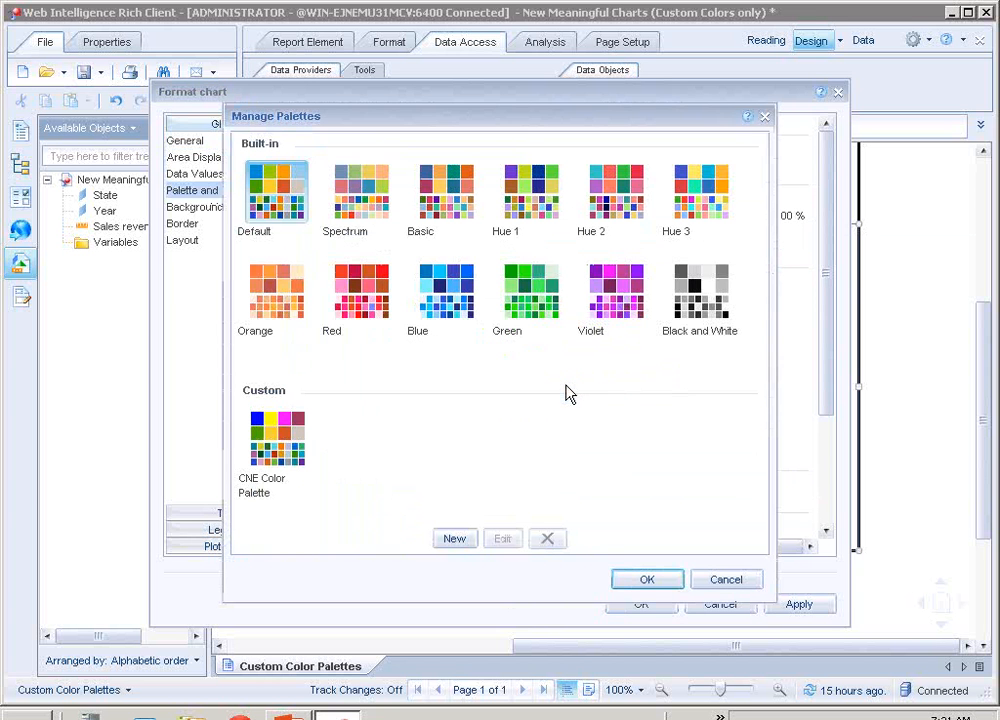
{"action": "left_click", "coordinate": [285, 440]}
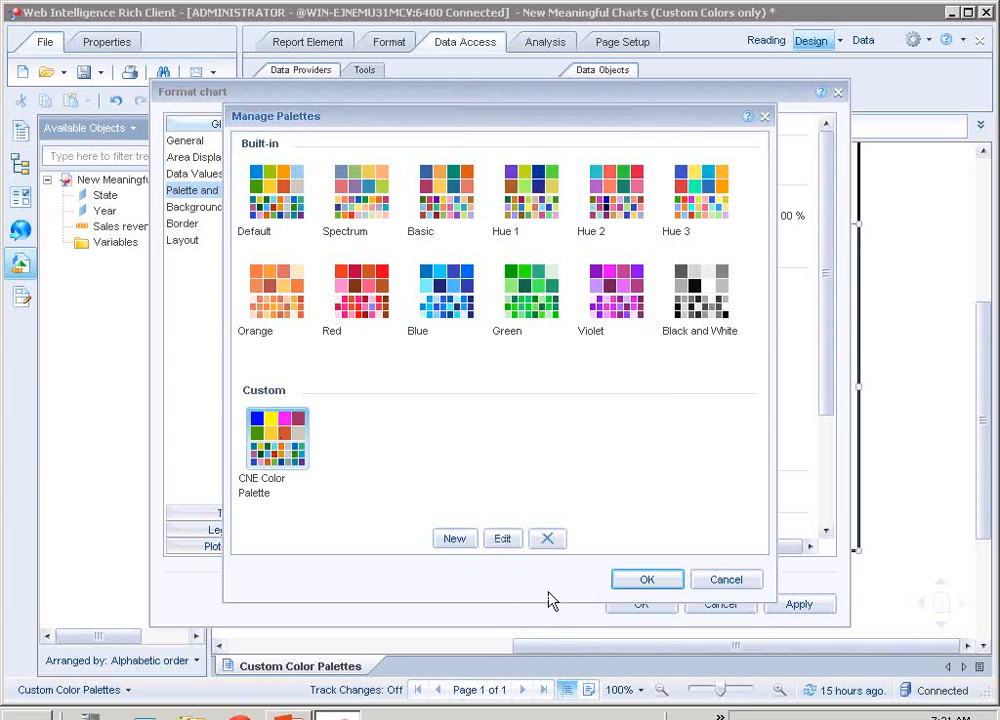
{"action": "left_click", "coordinate": [636, 583]}
{"action": "left_click", "coordinate": [636, 604]}
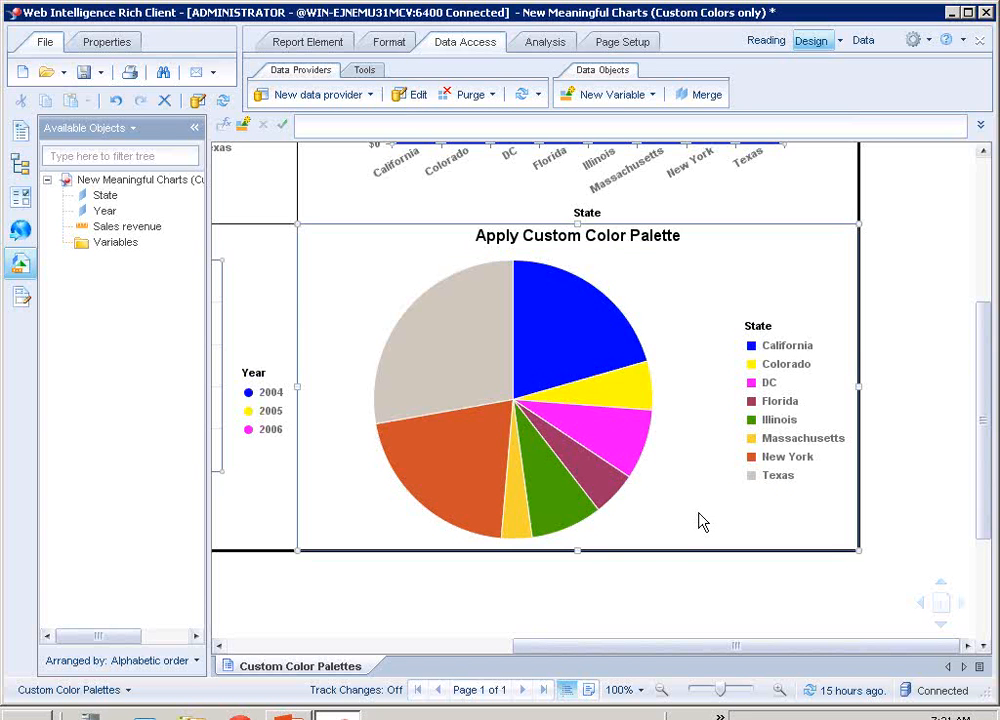
- Open the CNE Color Palette's edit settings from the pie chart's Palette and Style options, then cancel without changing any color
{"action": "mouse_move", "coordinate": [418, 363]}
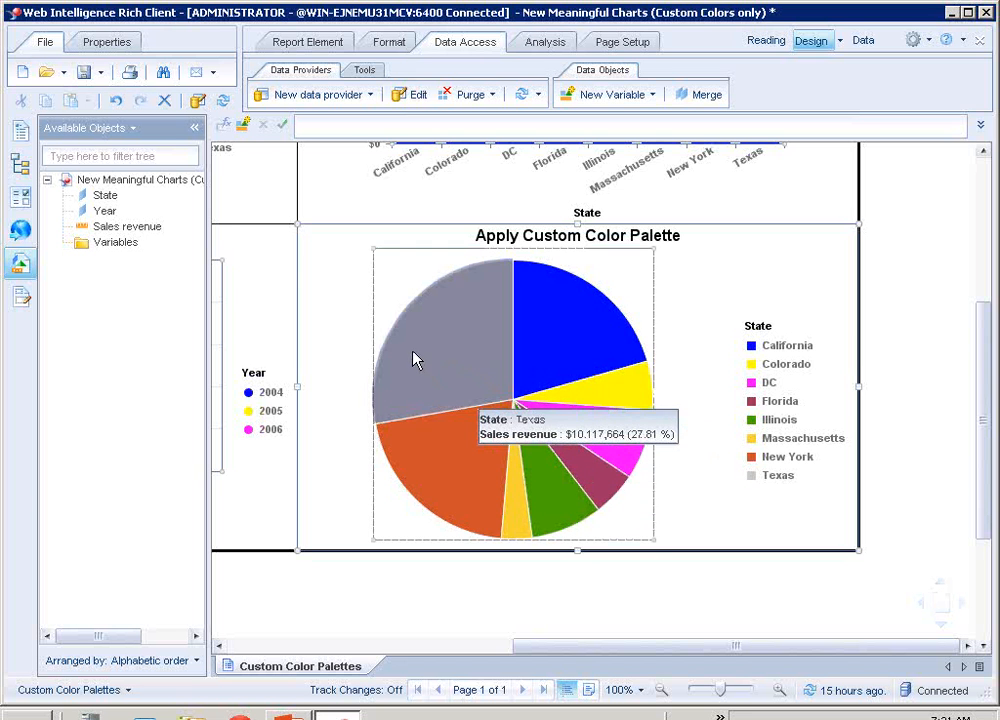
{"action": "right_click", "coordinate": [418, 360]}
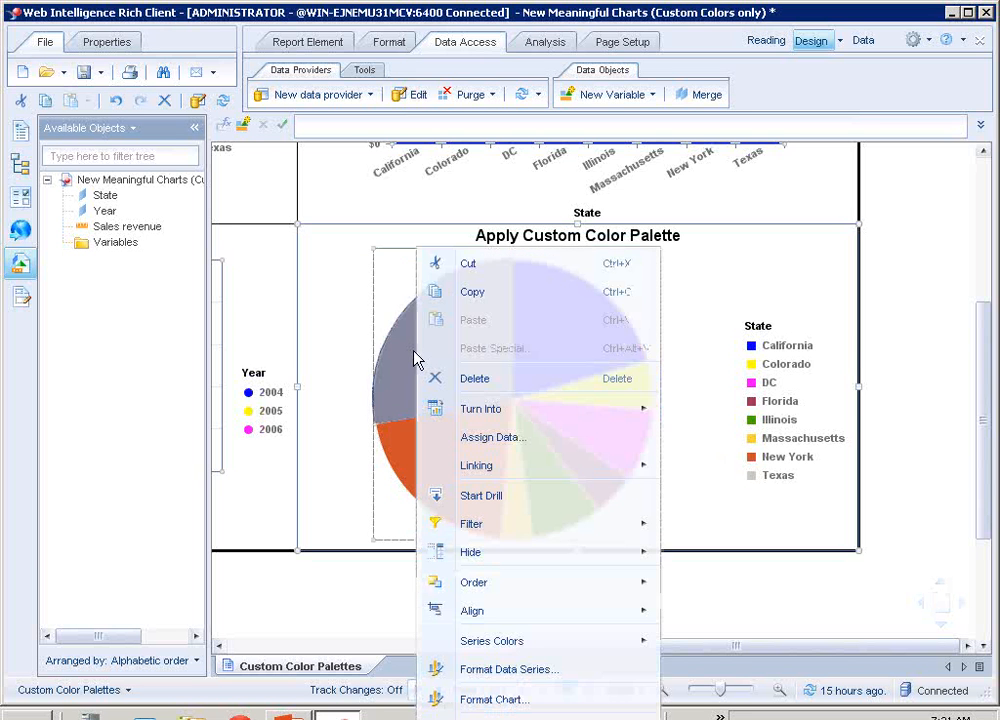
{"action": "left_click", "coordinate": [446, 698]}
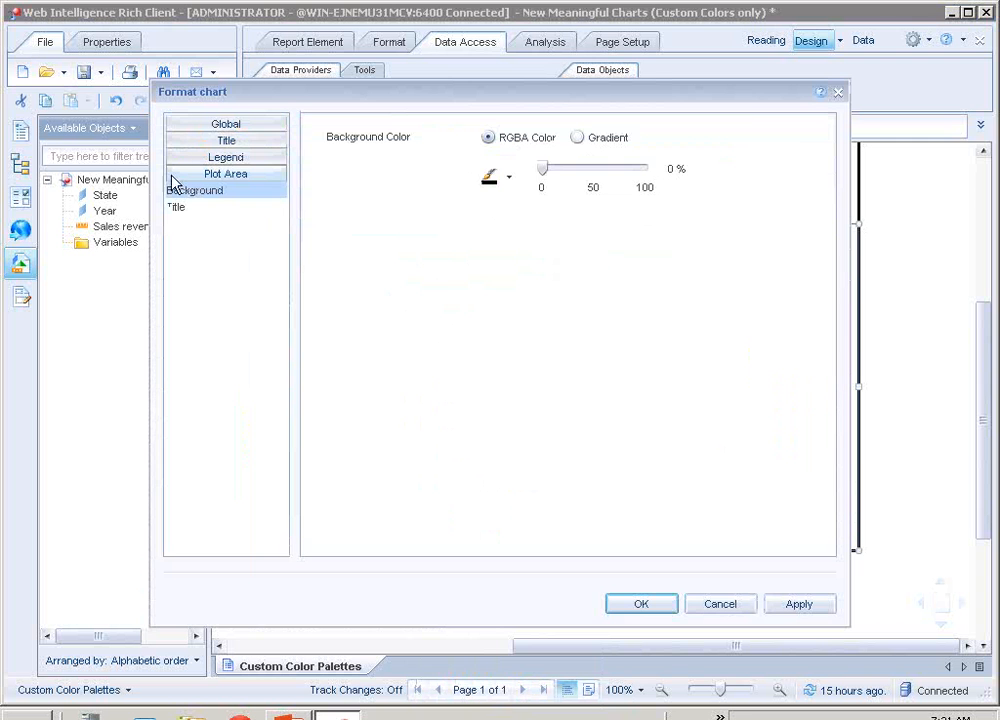
{"action": "left_click", "coordinate": [203, 124]}
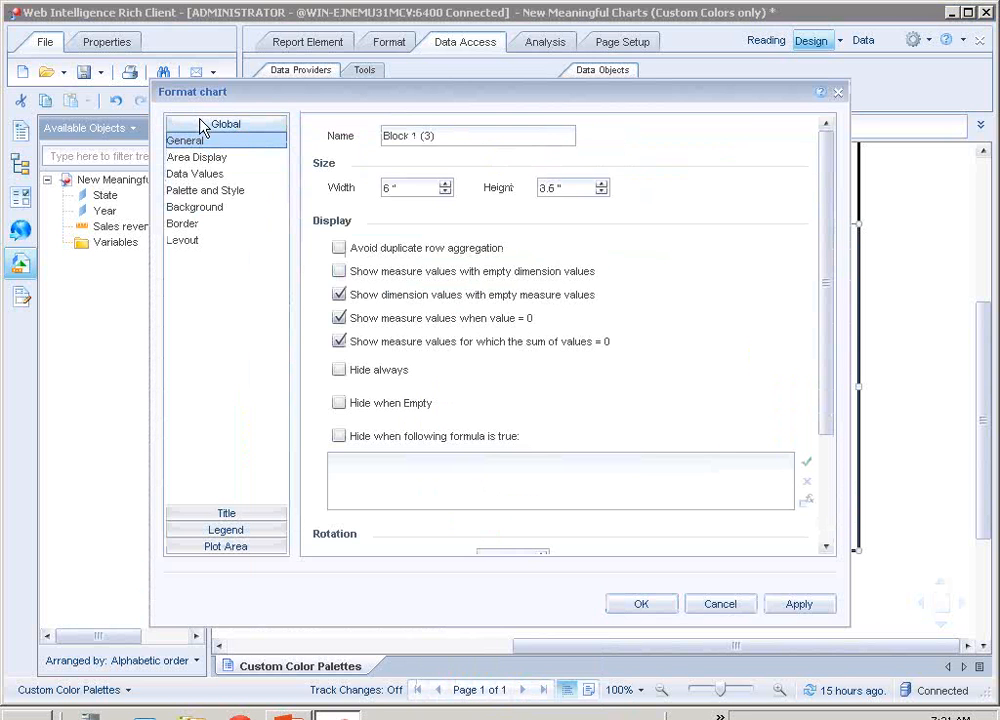
{"action": "left_click", "coordinate": [203, 191]}
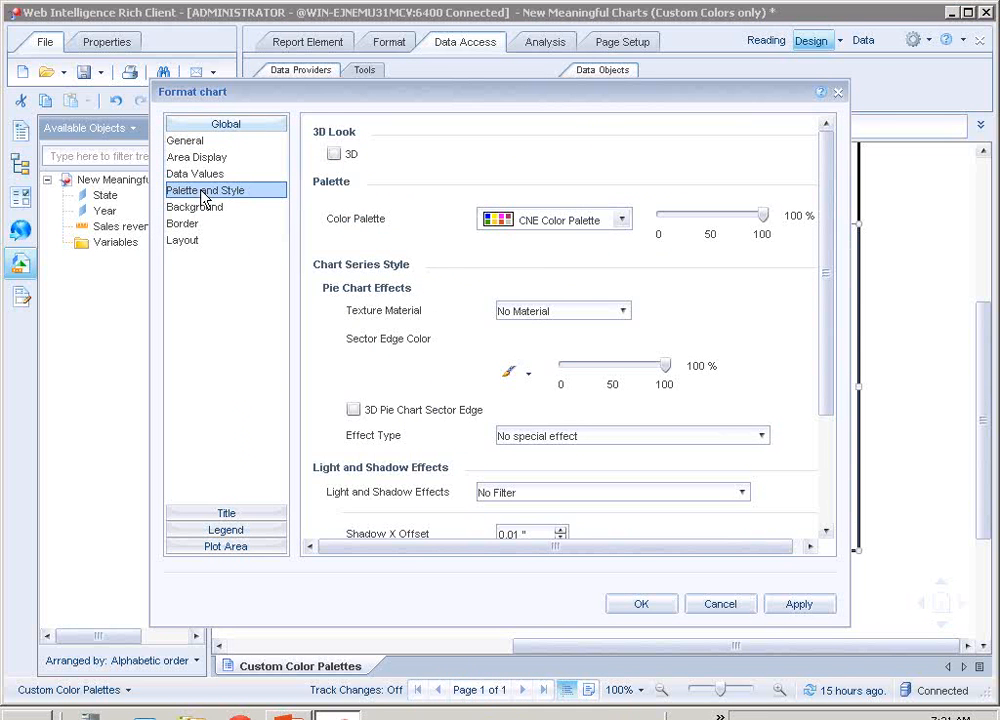
{"action": "left_click", "coordinate": [571, 222]}
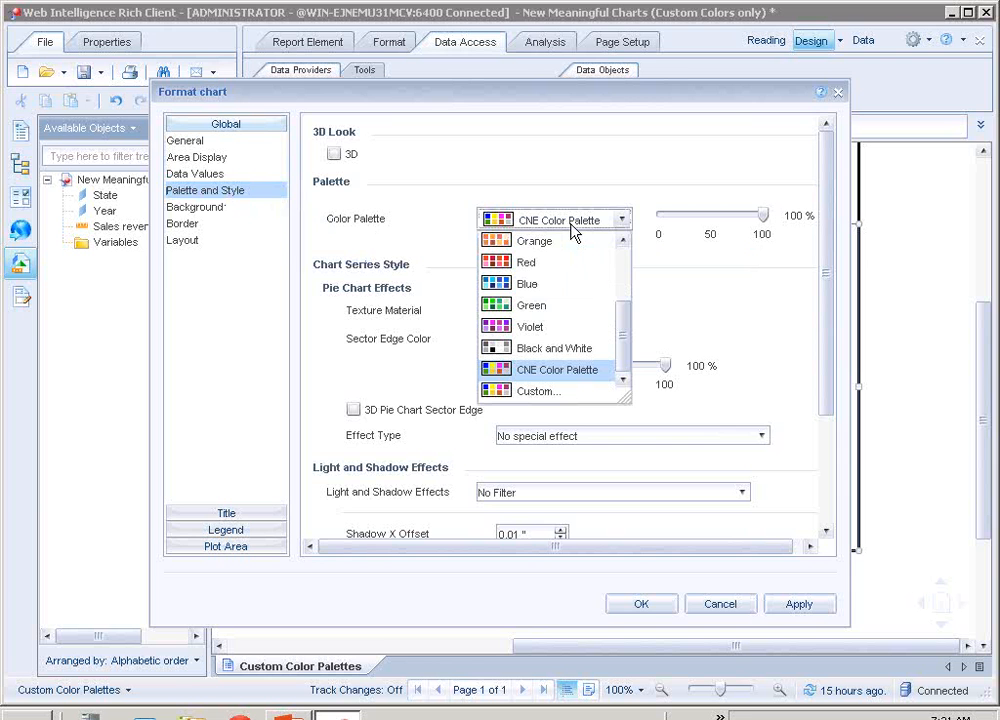
{"action": "left_click", "coordinate": [556, 392]}
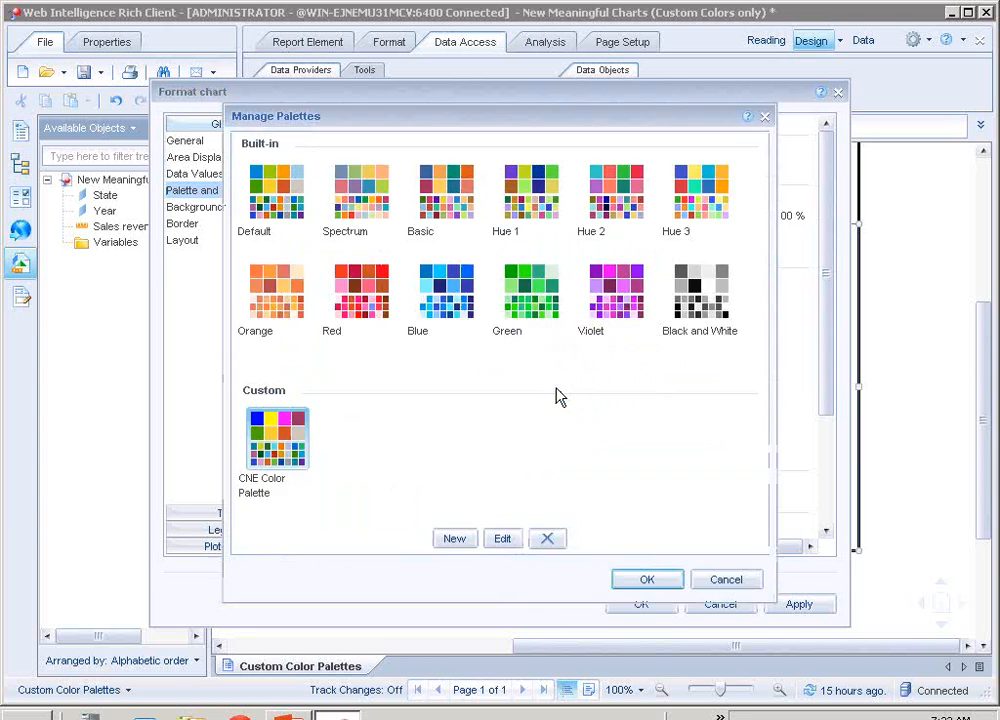
{"action": "left_click", "coordinate": [280, 443]}
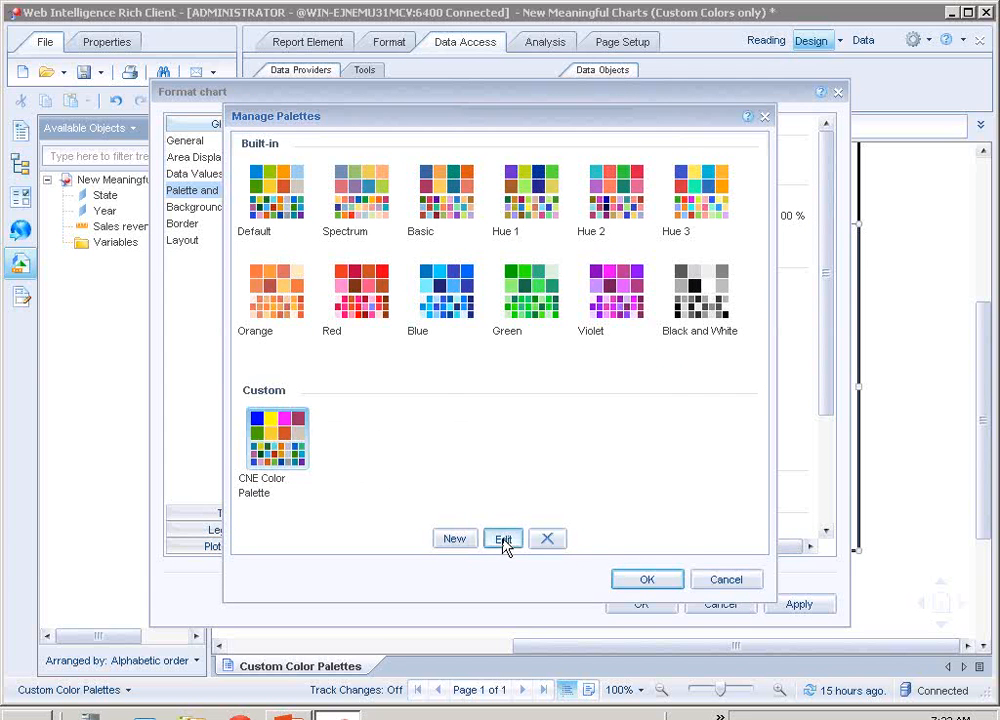
{"action": "left_click", "coordinate": [503, 540]}
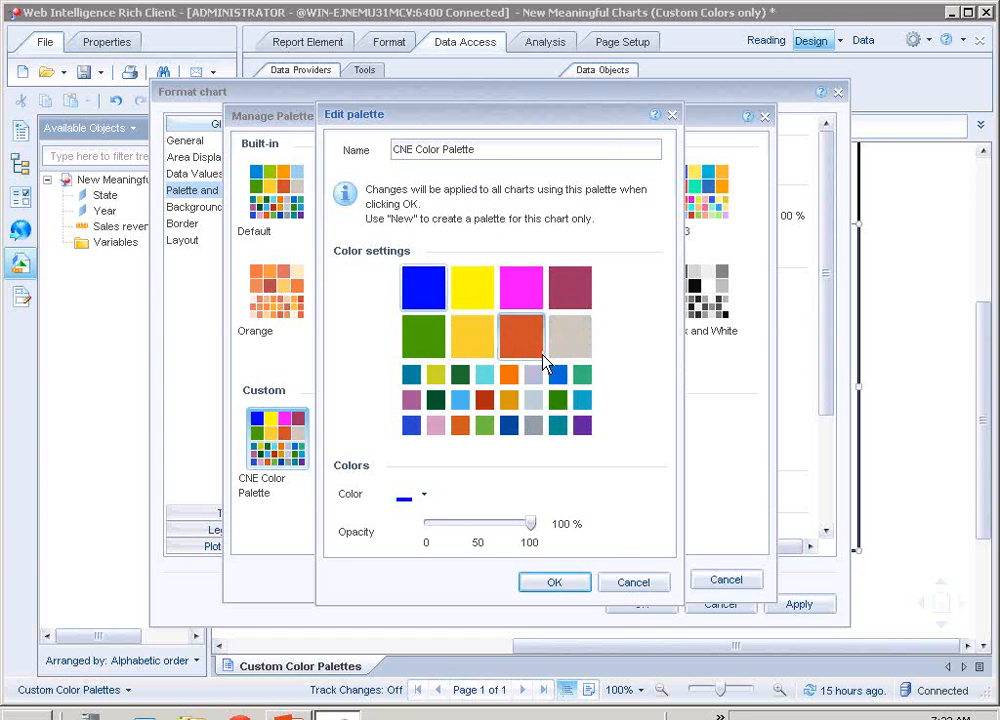
{"action": "left_click", "coordinate": [621, 586]}
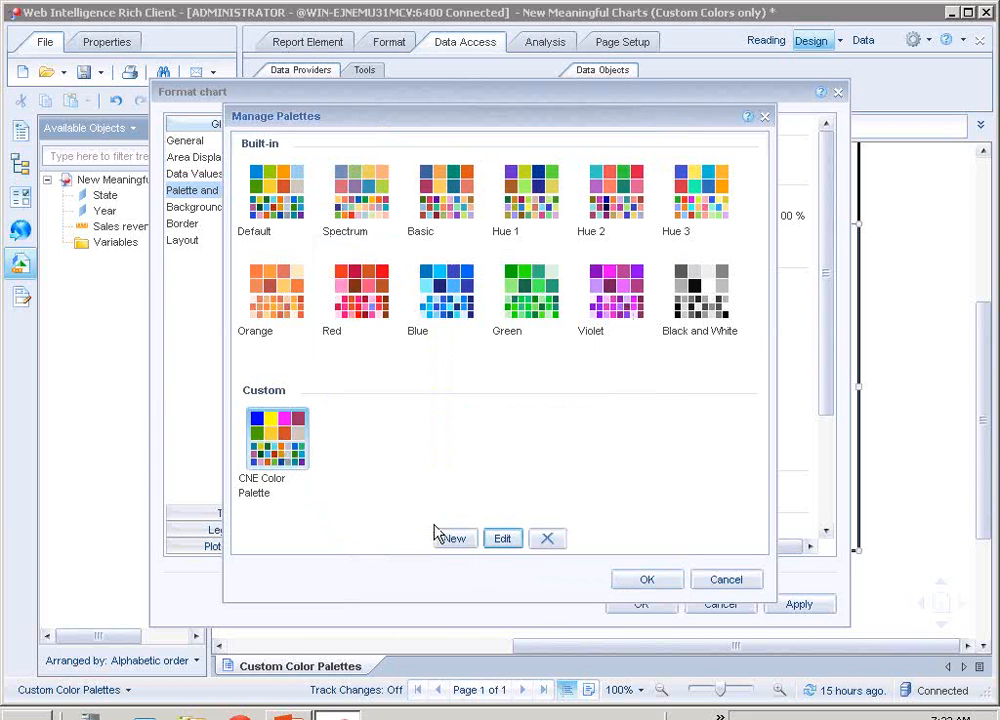
- Delete the CNE Color Palette from the custom palettes and confirm the chart formatting
{"action": "left_click", "coordinate": [548, 540]}
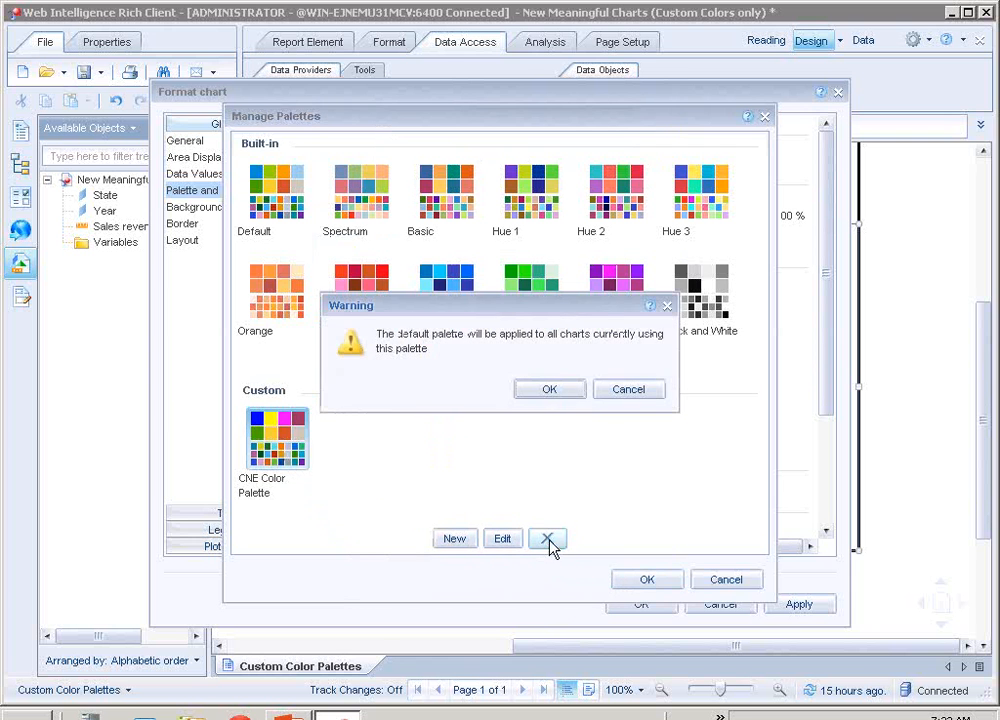
{"action": "left_click", "coordinate": [549, 391]}
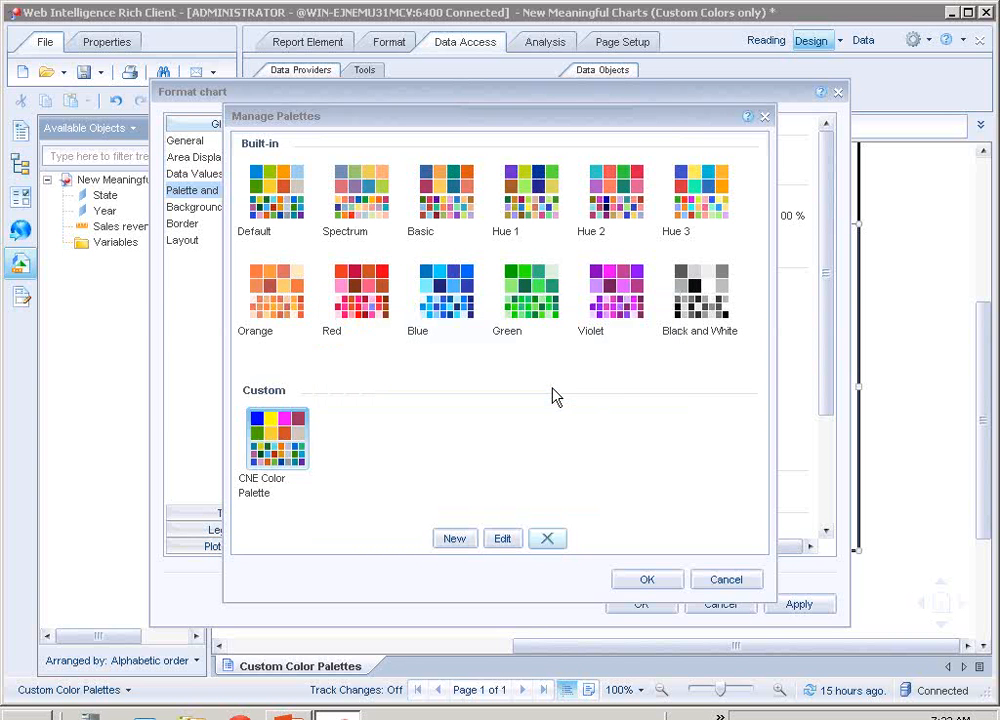
{"action": "left_click", "coordinate": [648, 582]}
{"action": "left_click", "coordinate": [642, 604]}
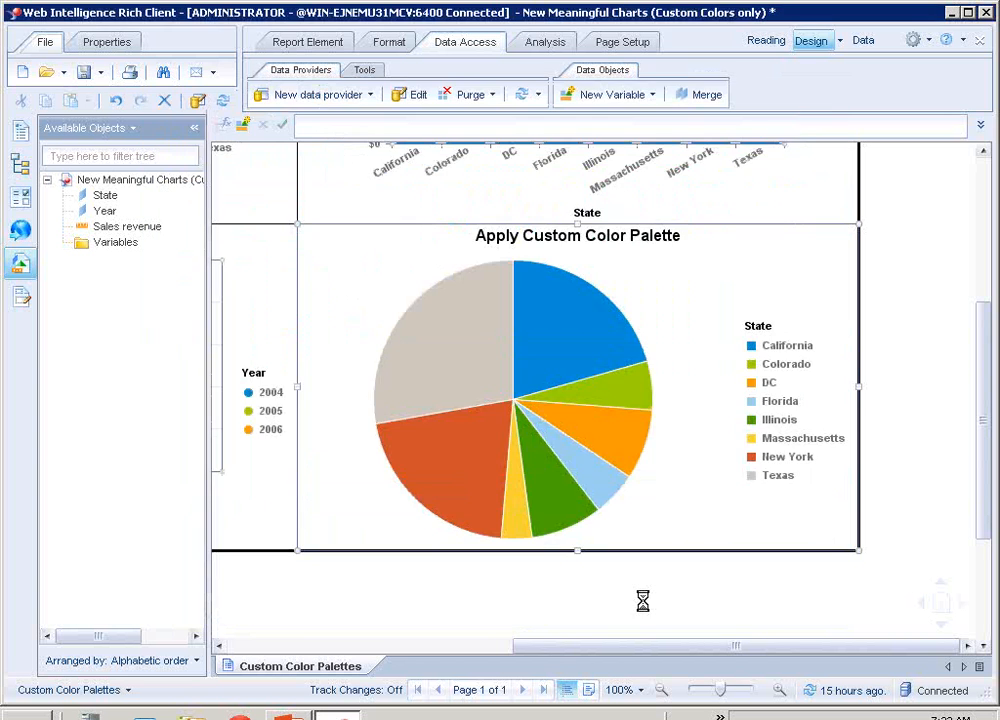
- Zoom the report out to 70% and examine the colors of the column, line and pie charts together
{"action": "left_click", "coordinate": [662, 692]}
{"action": "left_click", "coordinate": [662, 692]}
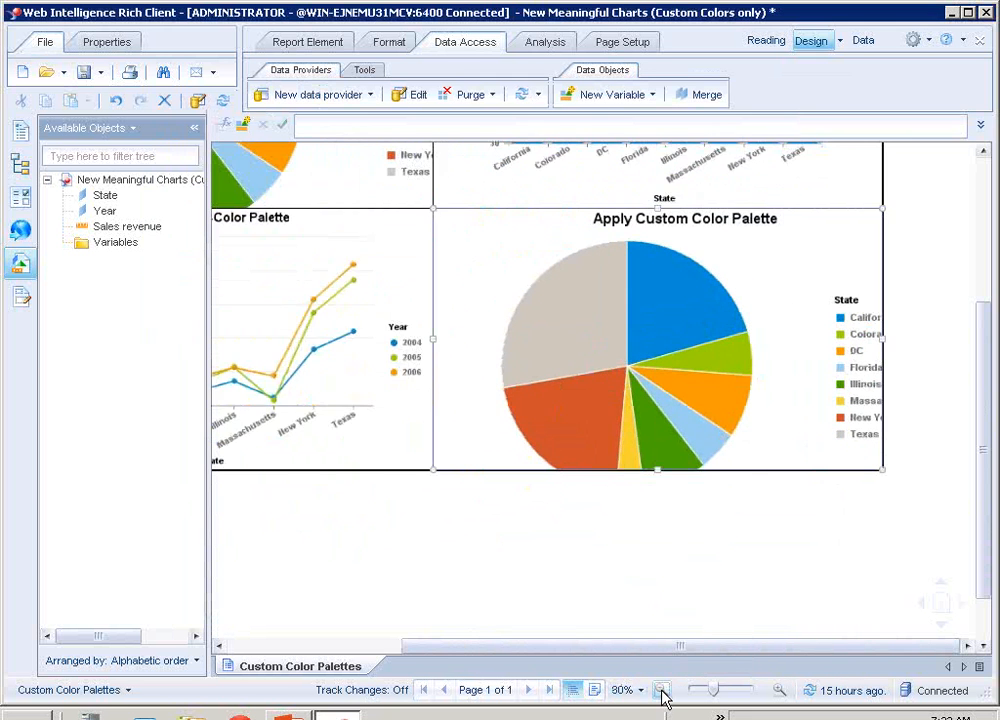
{"action": "left_click", "coordinate": [662, 692]}
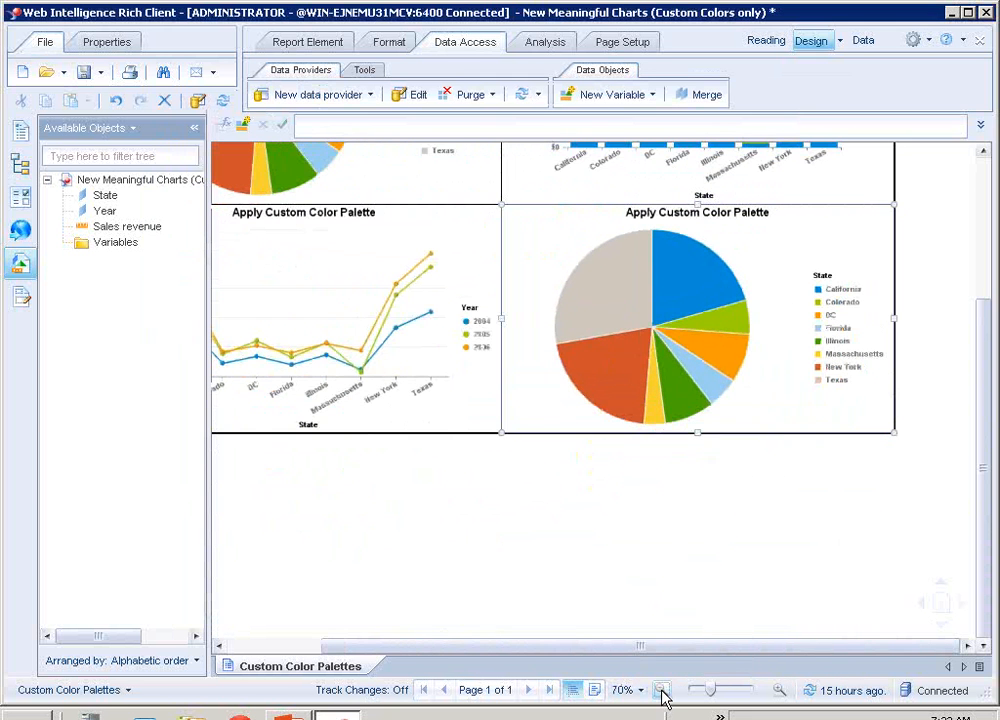
{"action": "left_click", "coordinate": [983, 153]}
{"action": "left_click", "coordinate": [983, 153]}
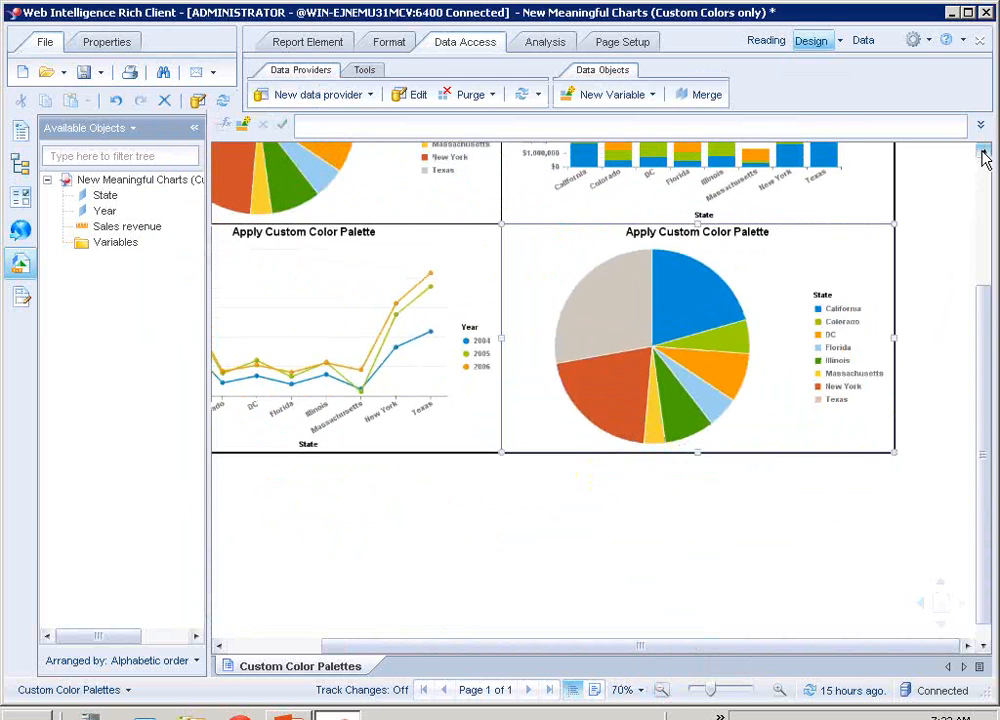
{"action": "left_click", "coordinate": [983, 153]}
{"action": "left_click", "coordinate": [983, 153]}
{"action": "left_click", "coordinate": [983, 153]}
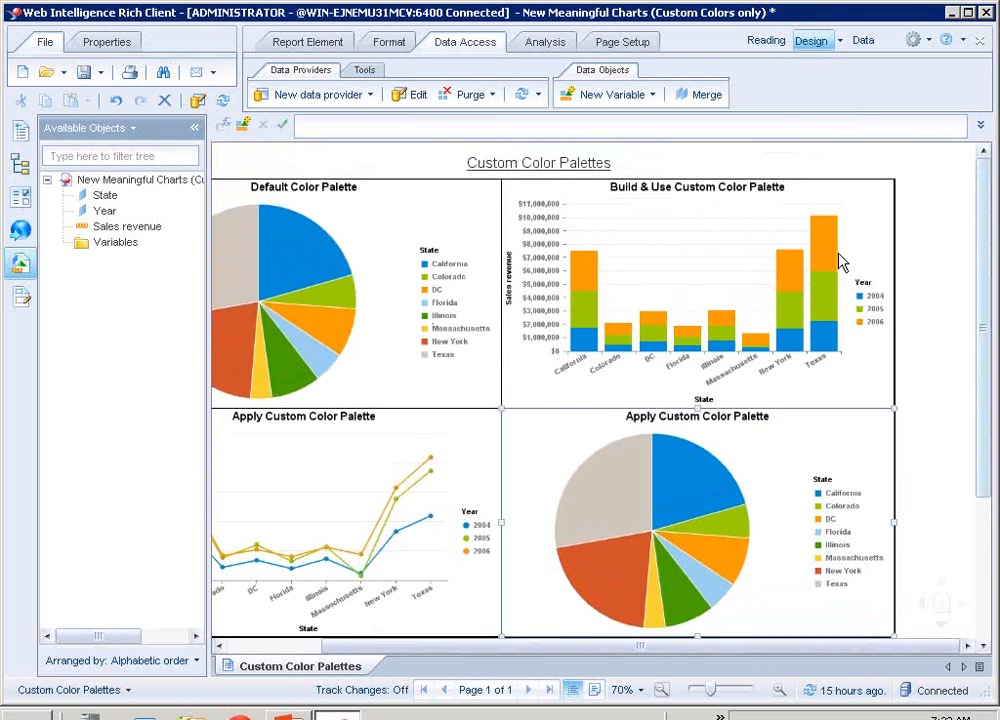
{"action": "left_click", "coordinate": [772, 188]}
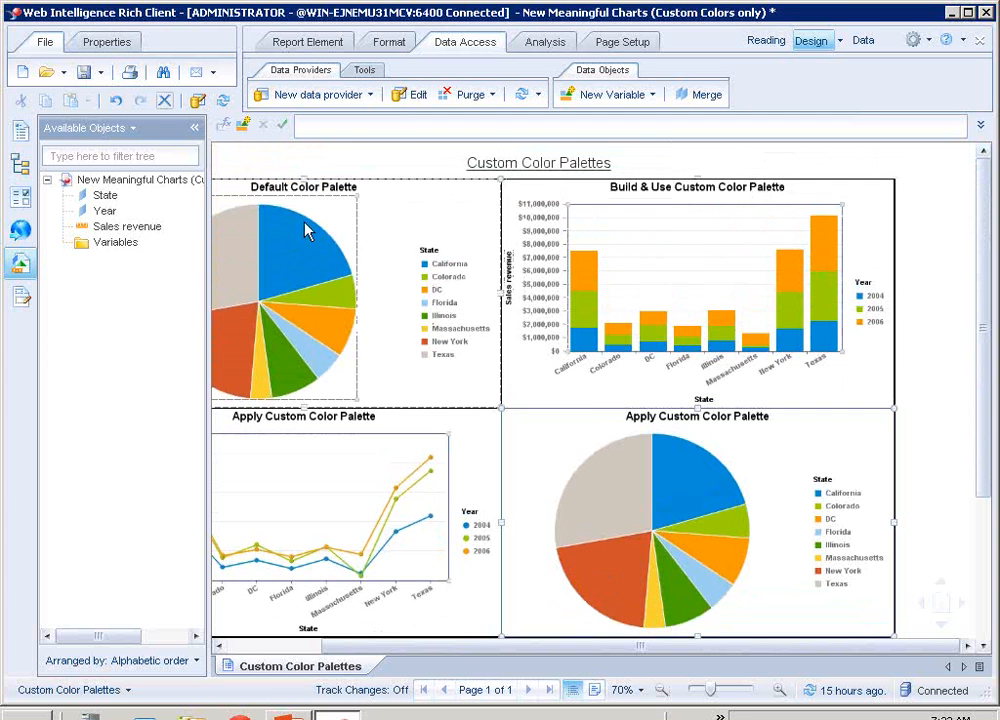
- Undo the deletion of the CNE Color Palette and minimize the report window to return to the PowerPoint presentation
{"action": "left_click", "coordinate": [115, 101]}
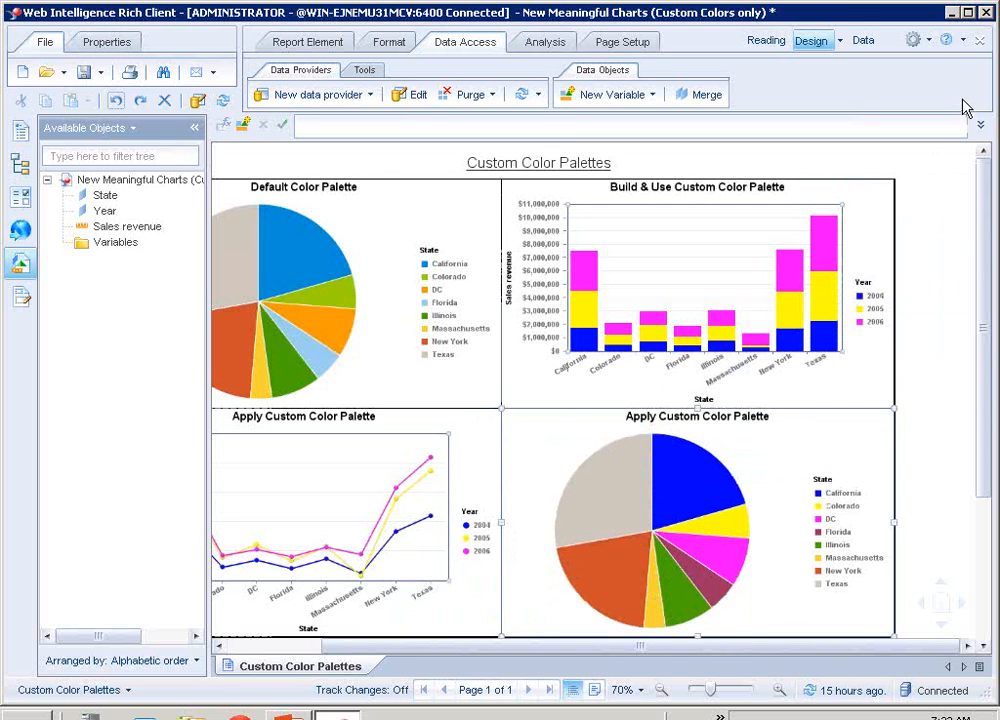
{"action": "left_click", "coordinate": [953, 15]}
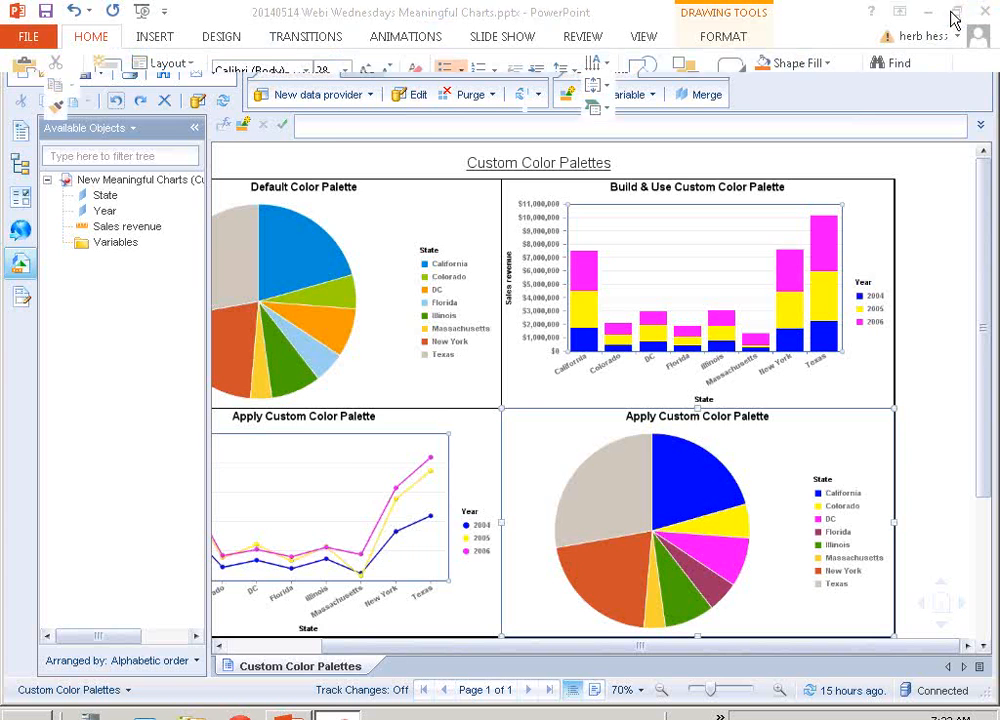